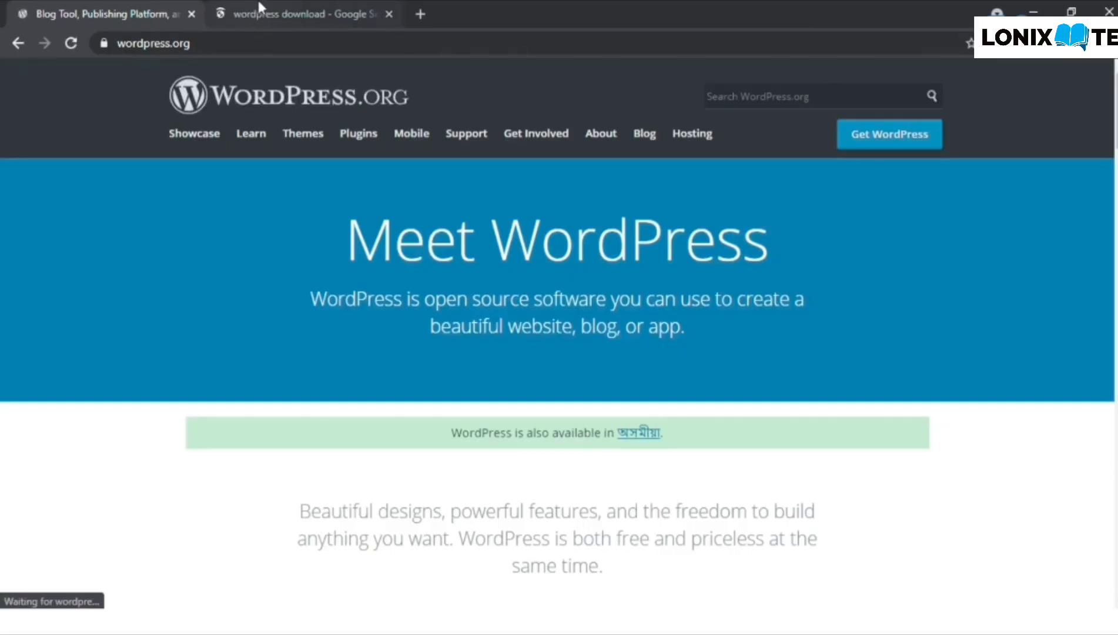
# - Look over the Google results for the WordPress download, then close that tab, leaving WordPress.org open
pyautogui.click(259, 7)
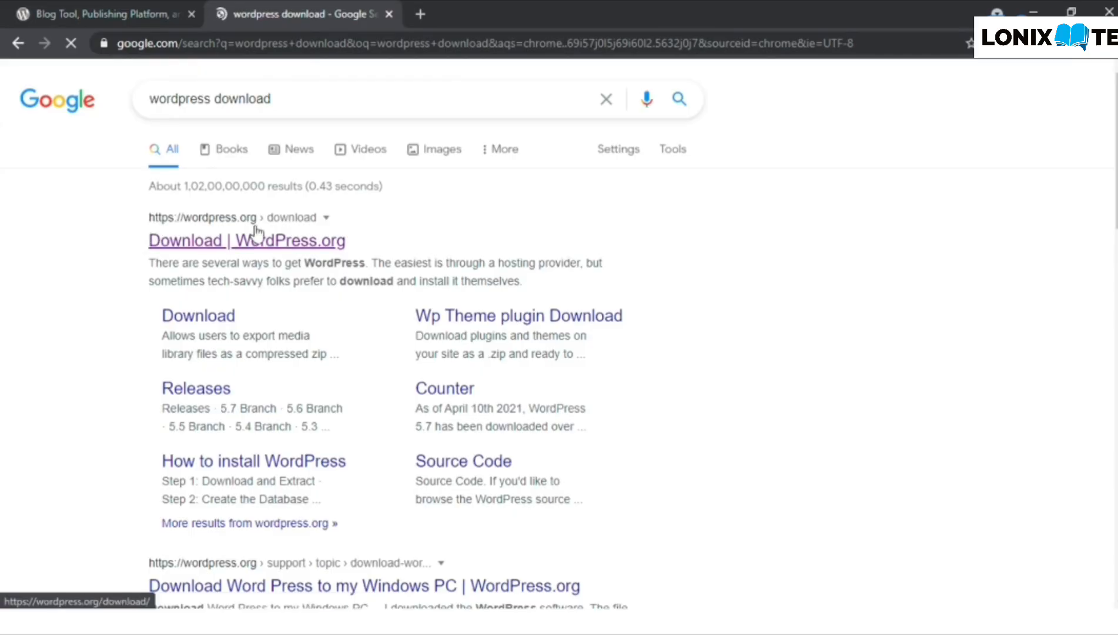
pyautogui.scroll(-2, 132, 256)
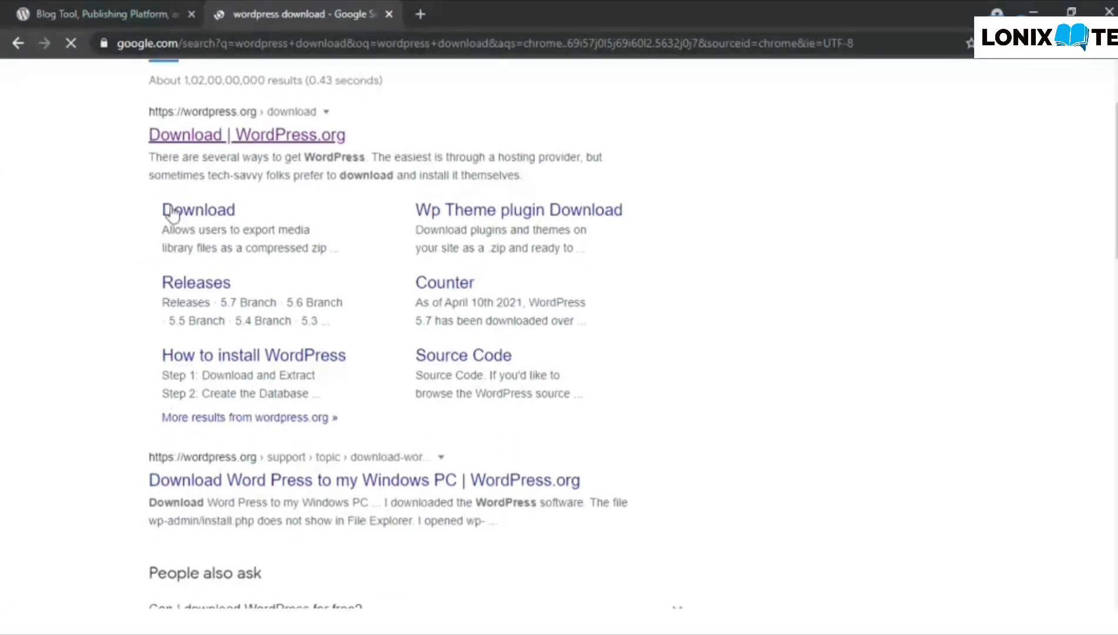
pyautogui.scroll(-8, 75, 262)
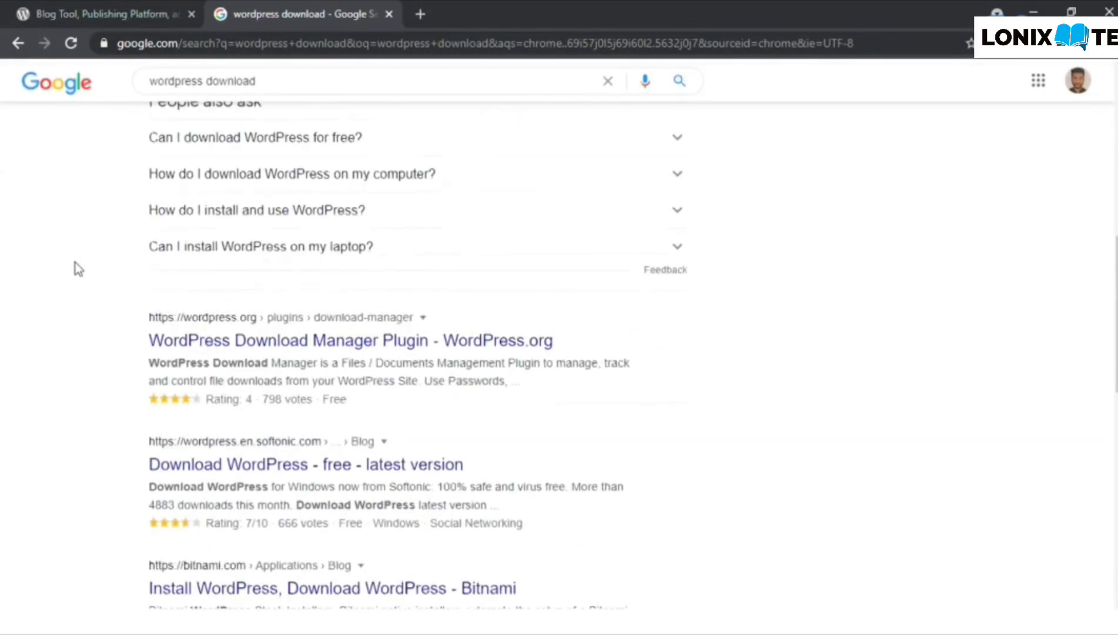
pyautogui.scroll(-3, 46, 380)
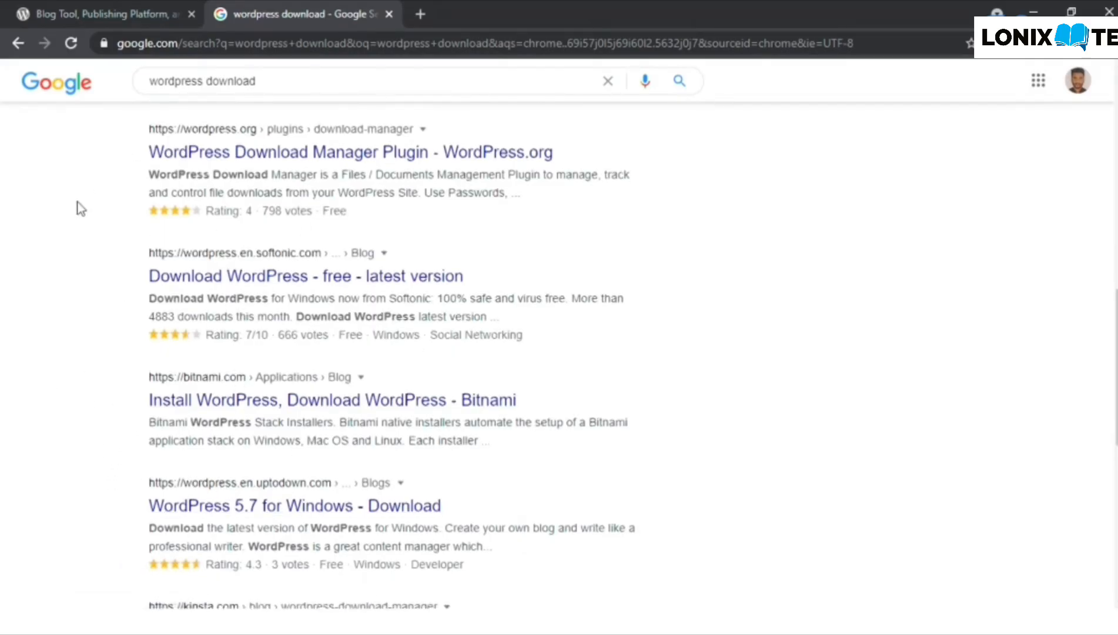
pyautogui.scroll(11, 78, 207)
pyautogui.click(130, 11)
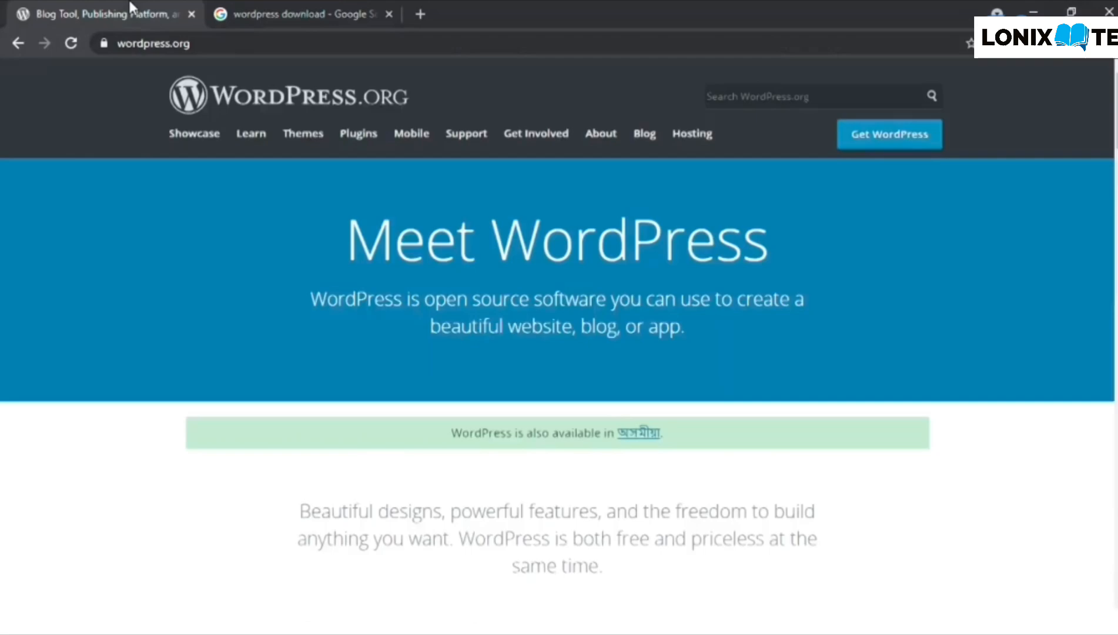
pyautogui.click(388, 14)
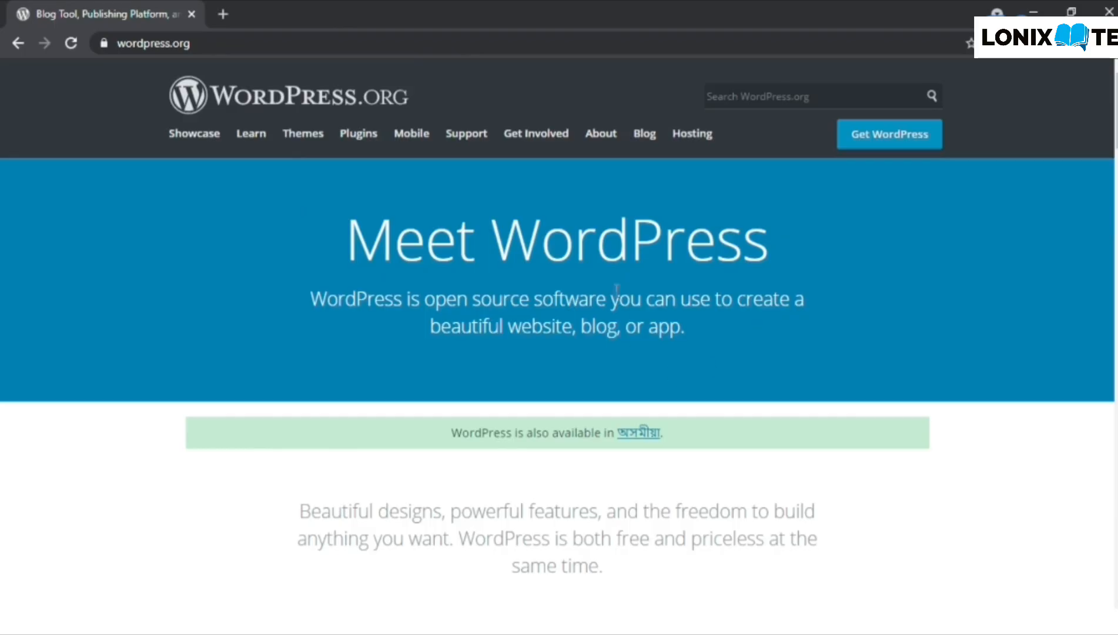
# - Go to the Get WordPress page and download the WordPress 5.7 package
pyautogui.click(867, 141)
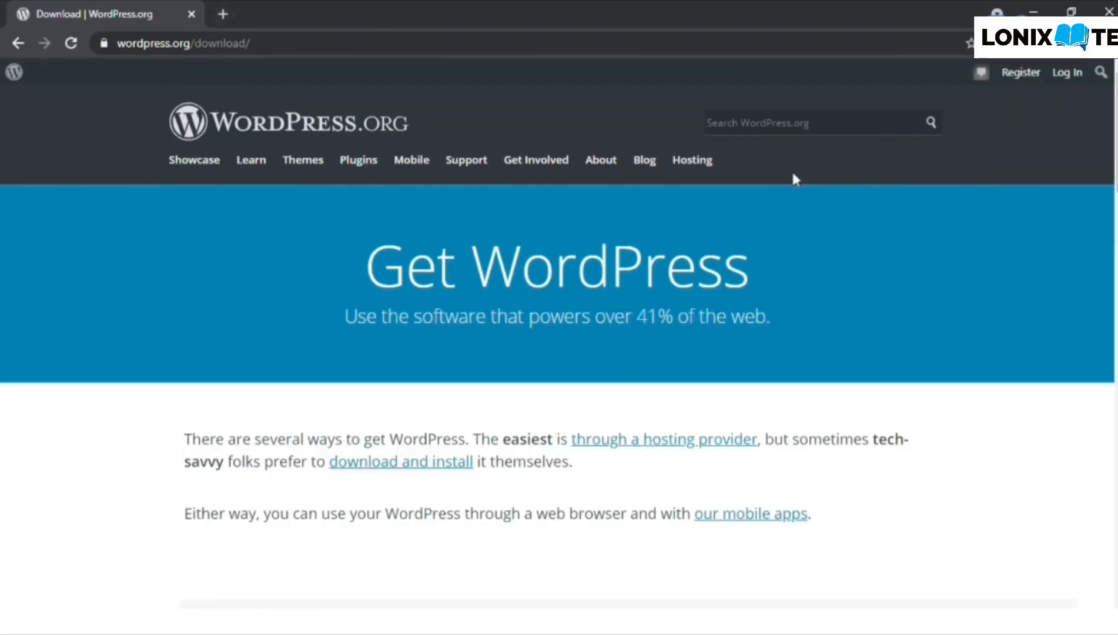
pyautogui.scroll(-1, 367, 340)
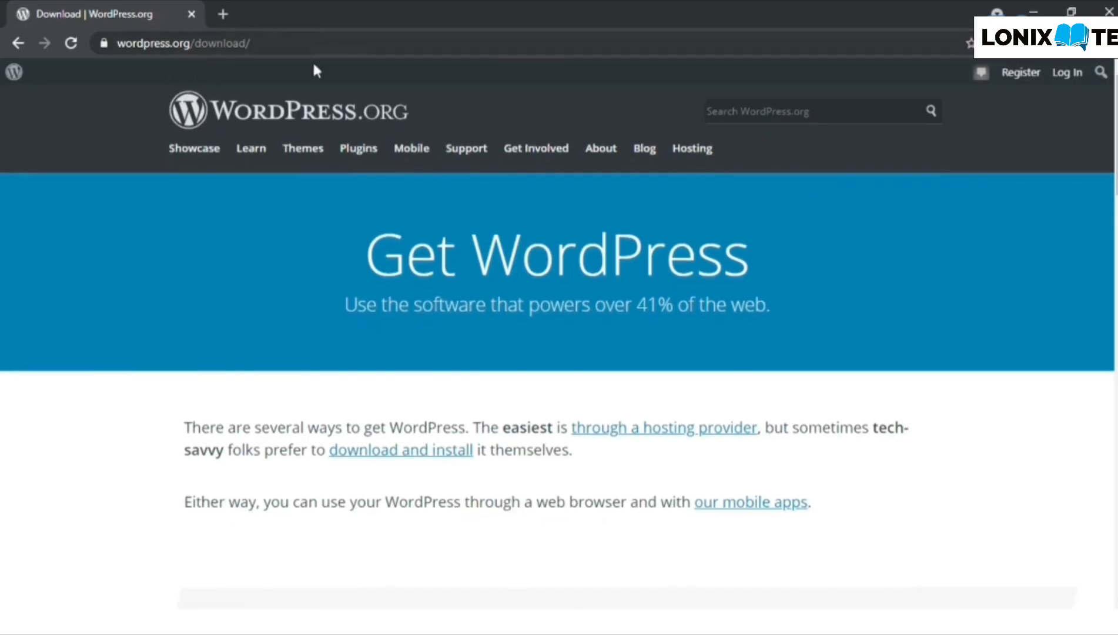
pyautogui.scroll(-15, 335, 193)
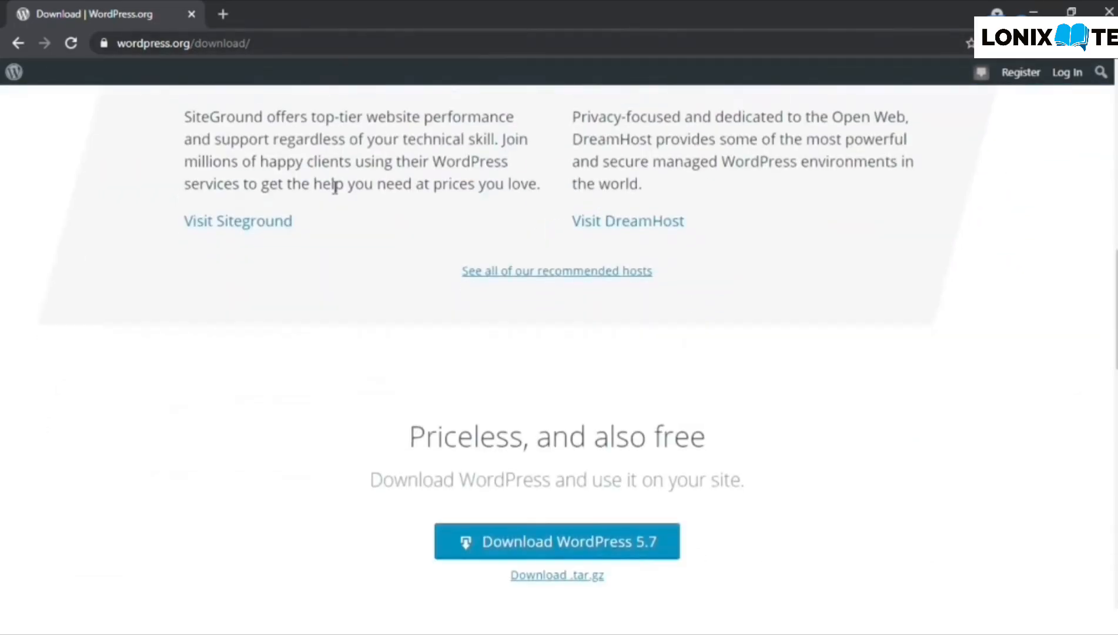
pyautogui.scroll(-2, 335, 188)
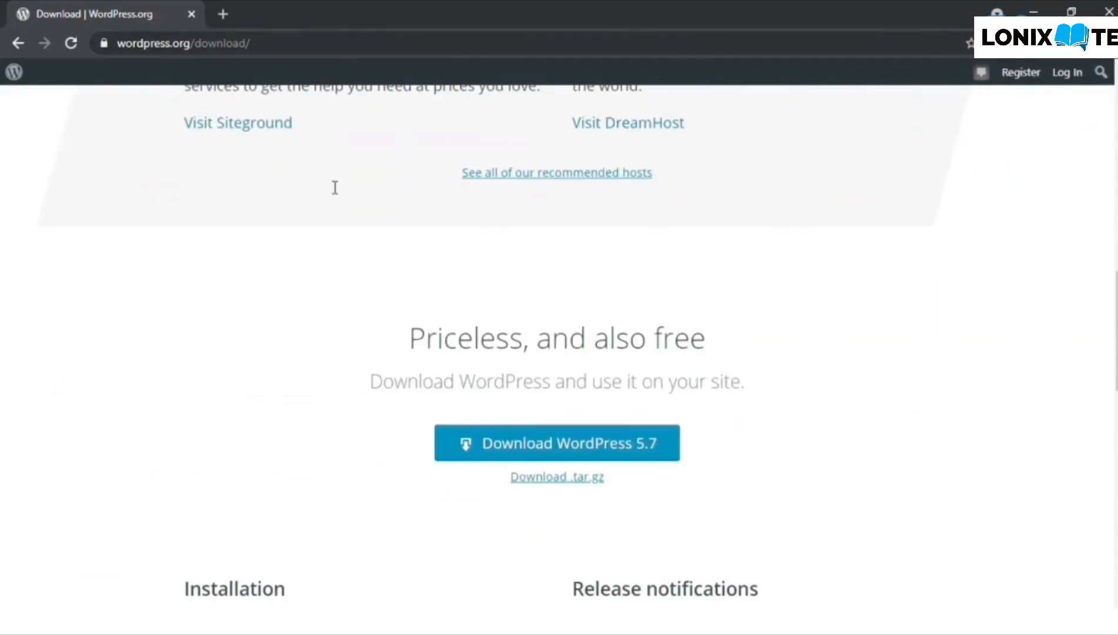
pyautogui.click(547, 443)
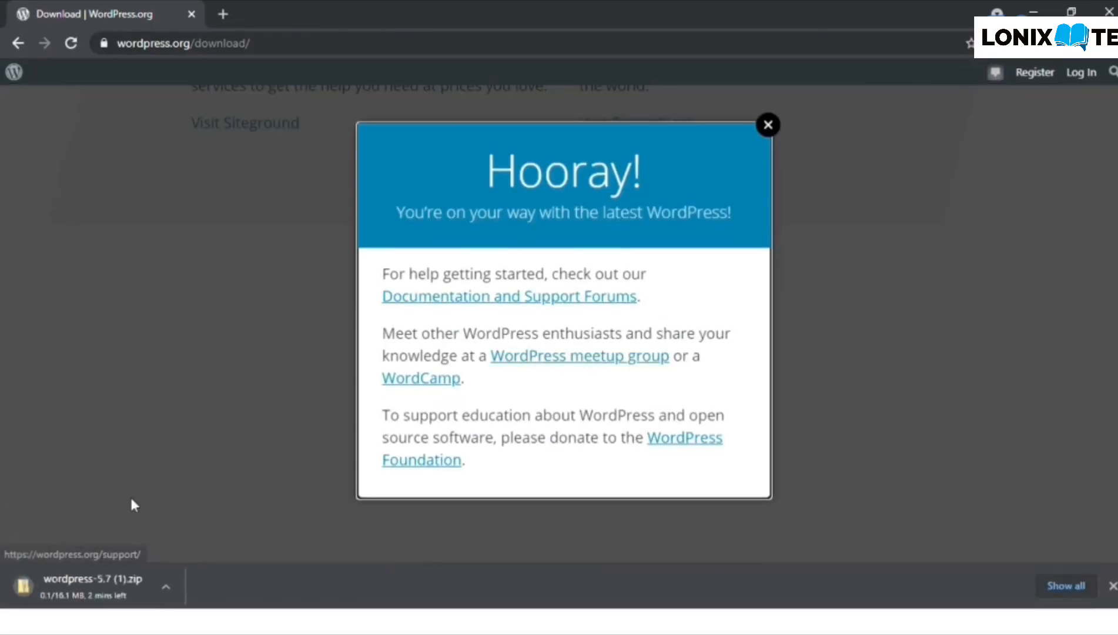
# - Dismiss the Hooray download message and check the downloaded zip's options
pyautogui.click(141, 619)
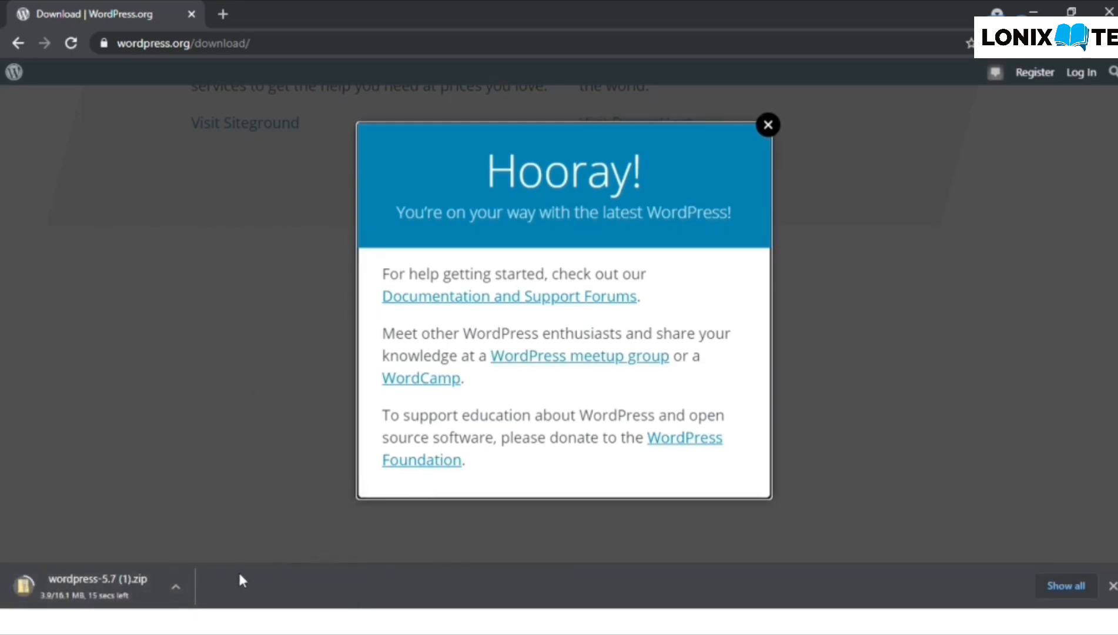
pyautogui.click(769, 135)
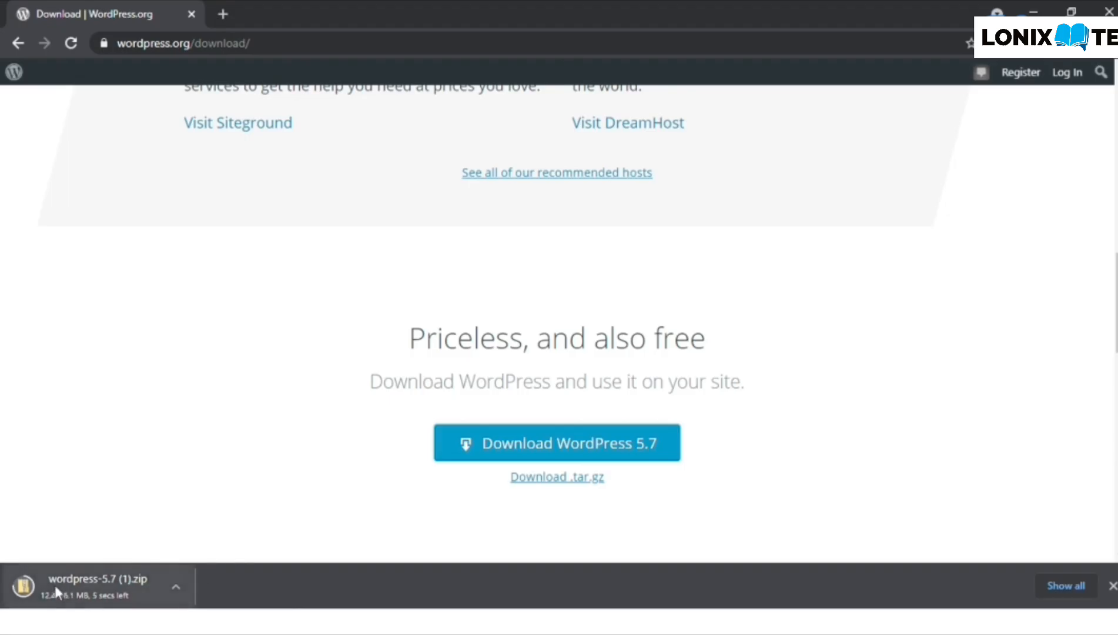
pyautogui.click(176, 587)
pyautogui.click(248, 590)
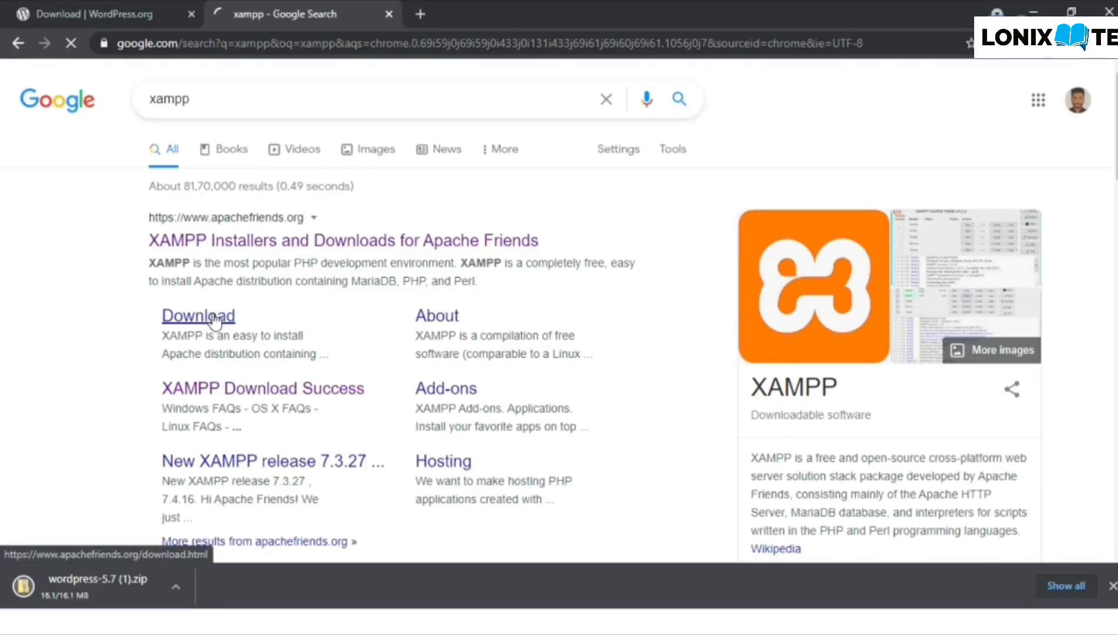
# - Open apachefriends.org/download.html from the Google results for xampp
pyautogui.click(213, 316)
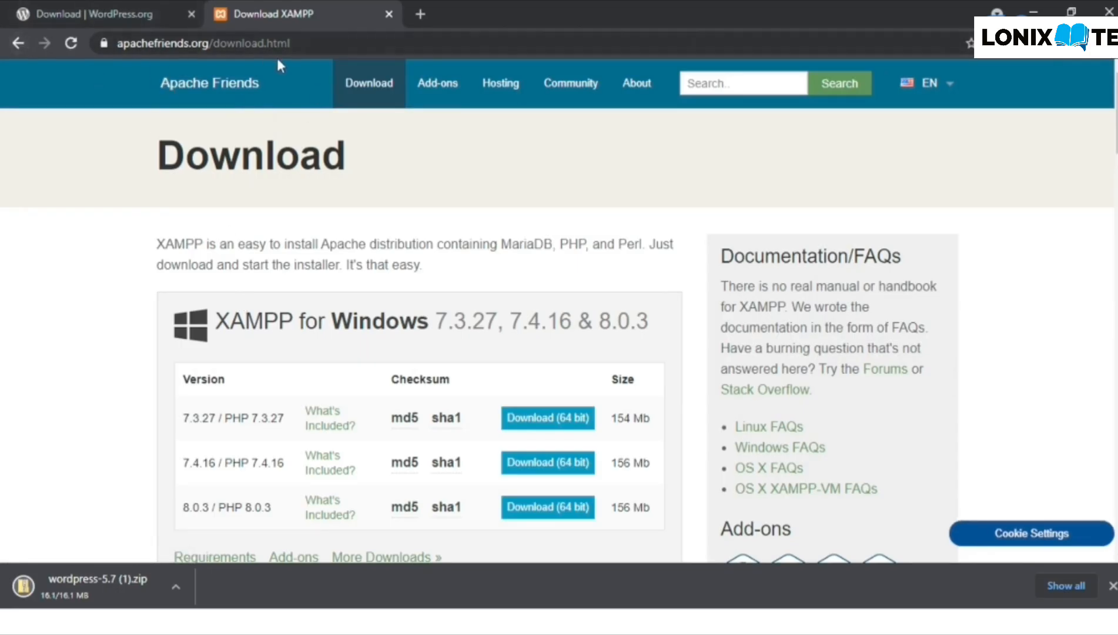
# - Download the 64-bit XAMPP 8.0.3 installer for Windows
pyautogui.scroll(-2, 133, 234)
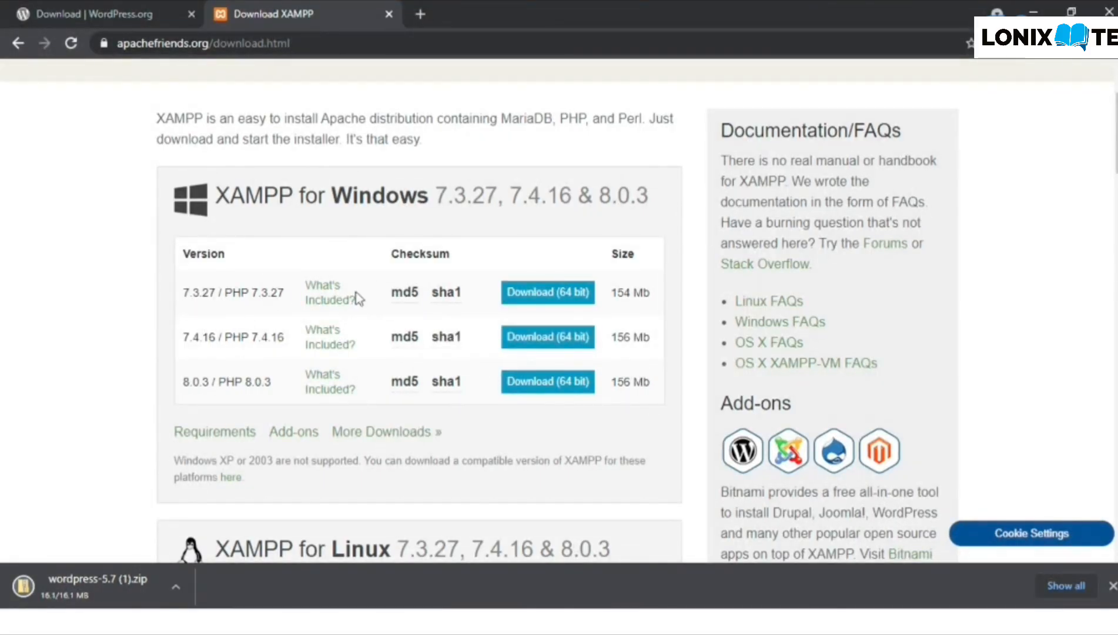
pyautogui.click(544, 388)
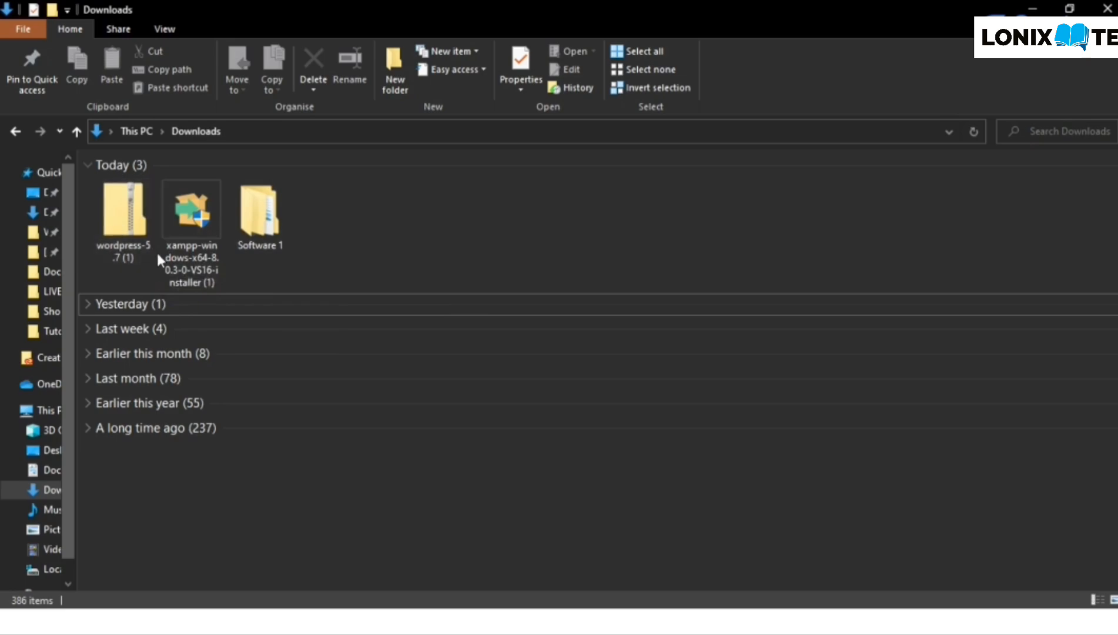
# - Run the xampp-windows-x64-8.0.3-0-VS16 installer from the Downloads folder
pyautogui.doubleClick(172, 236)
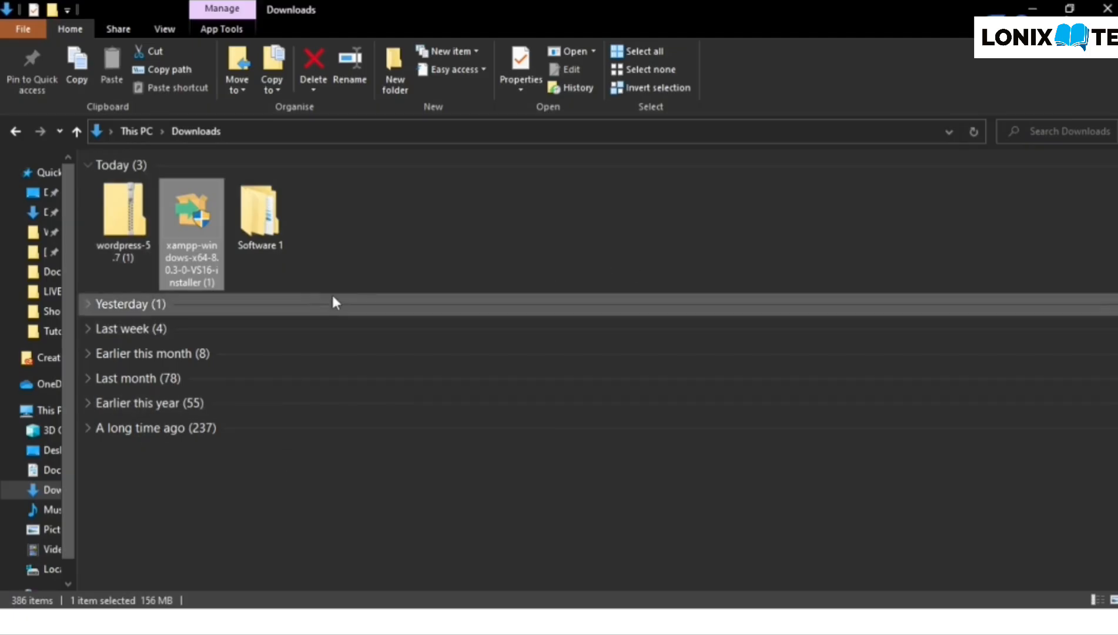
# - Relaunch the installer, acknowledge the User Account Control warning, and keep the default components
pyautogui.doubleClick(180, 257)
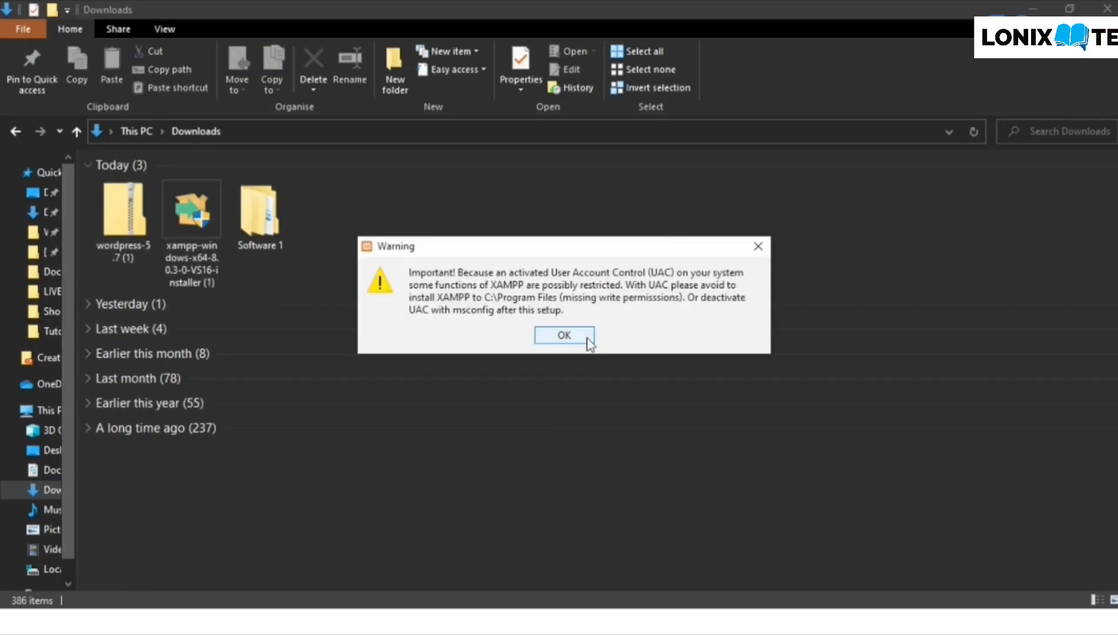
pyautogui.click(588, 340)
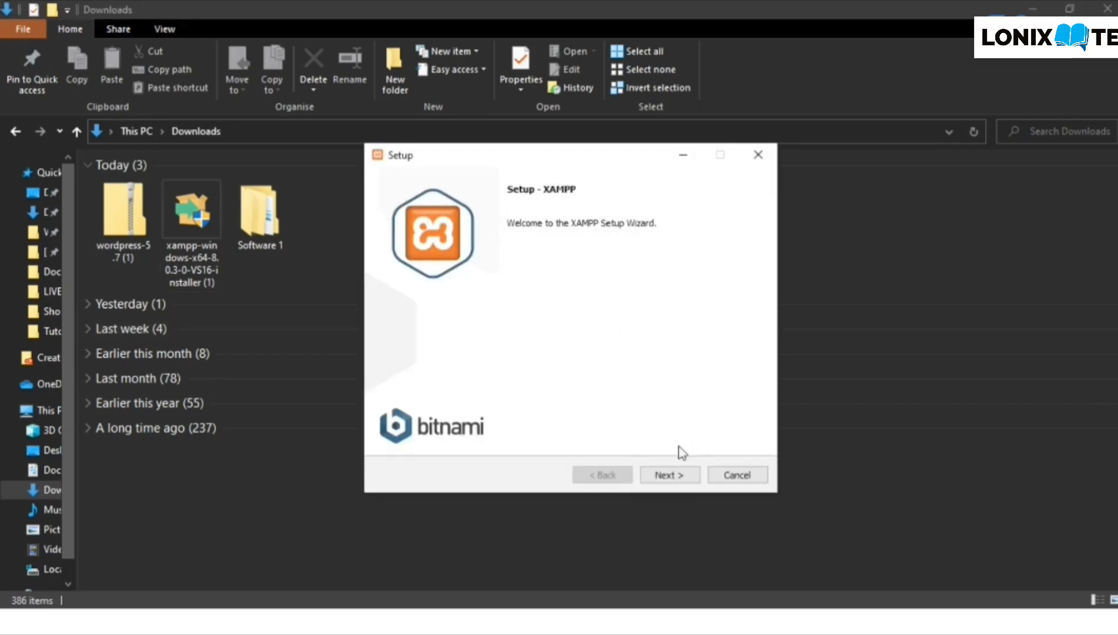
pyautogui.click(679, 476)
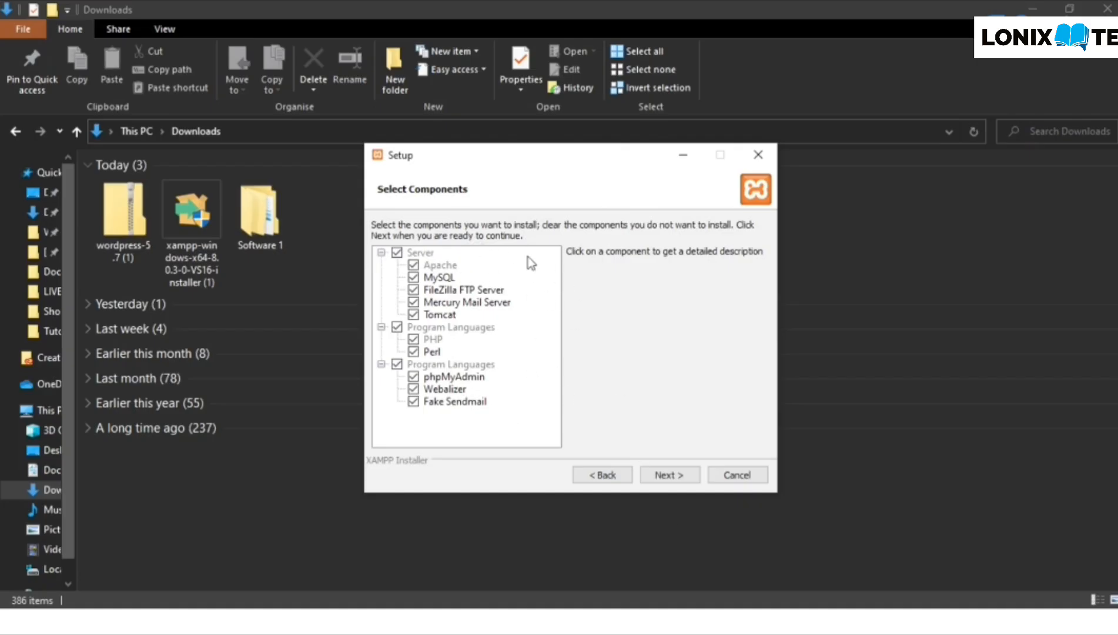
pyautogui.click(682, 475)
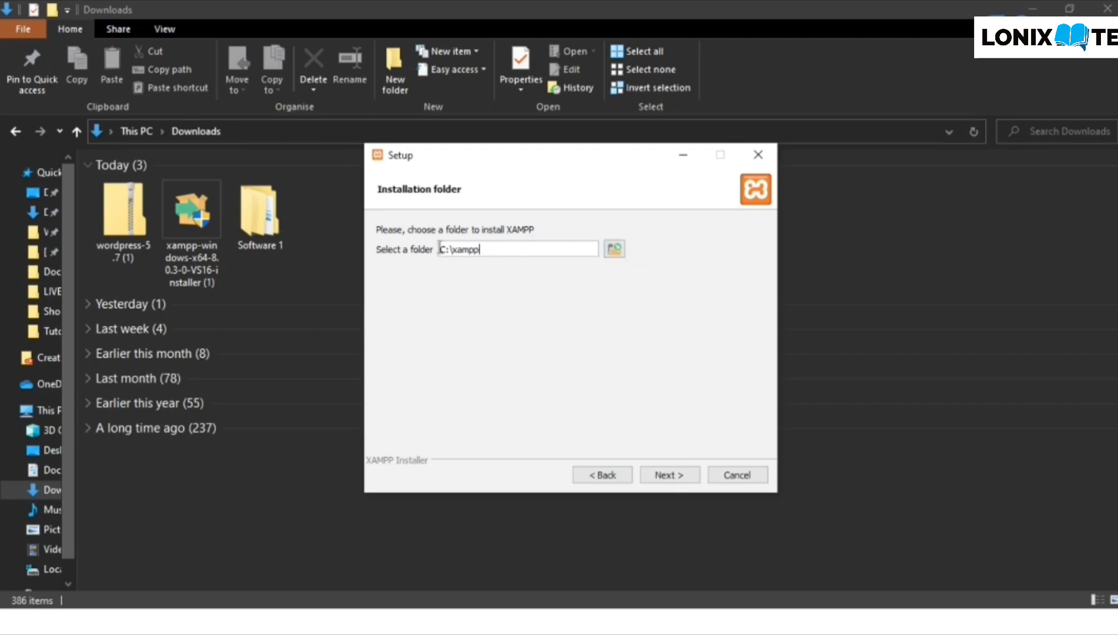
# - Keep C:\xampp as the installation folder, cancelling the attempt to browse for another
pyautogui.click(666, 476)
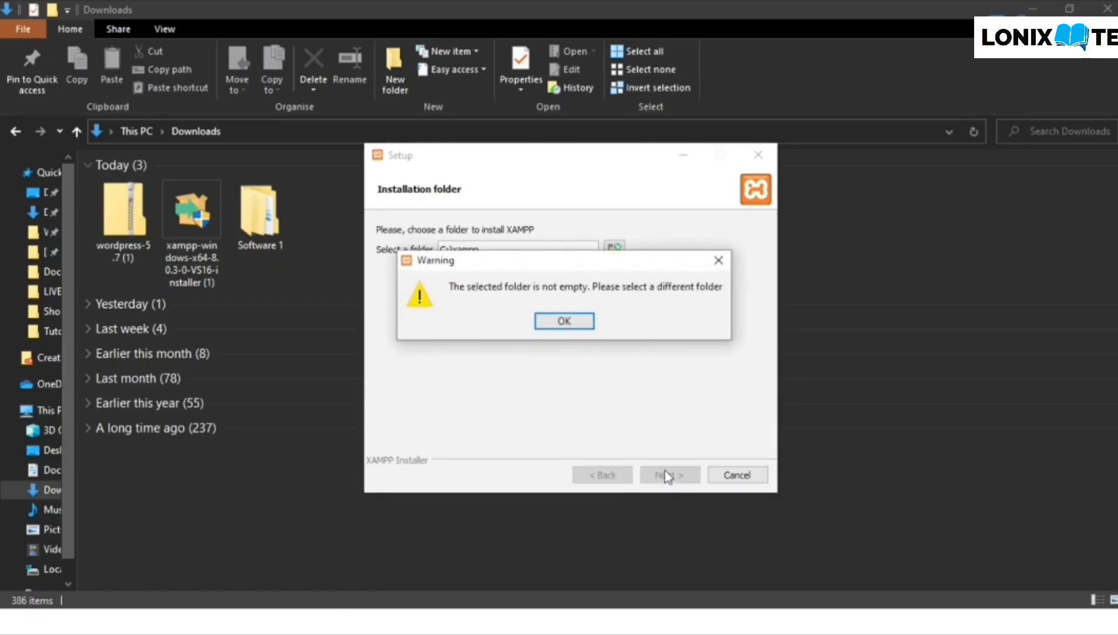
pyautogui.click(579, 322)
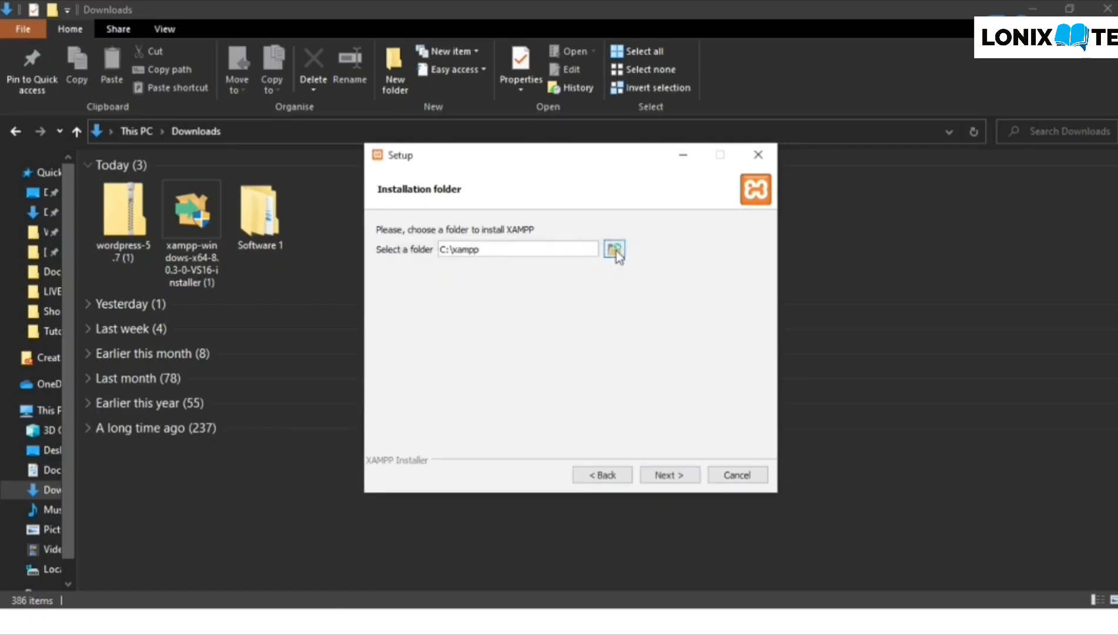
pyautogui.click(615, 249)
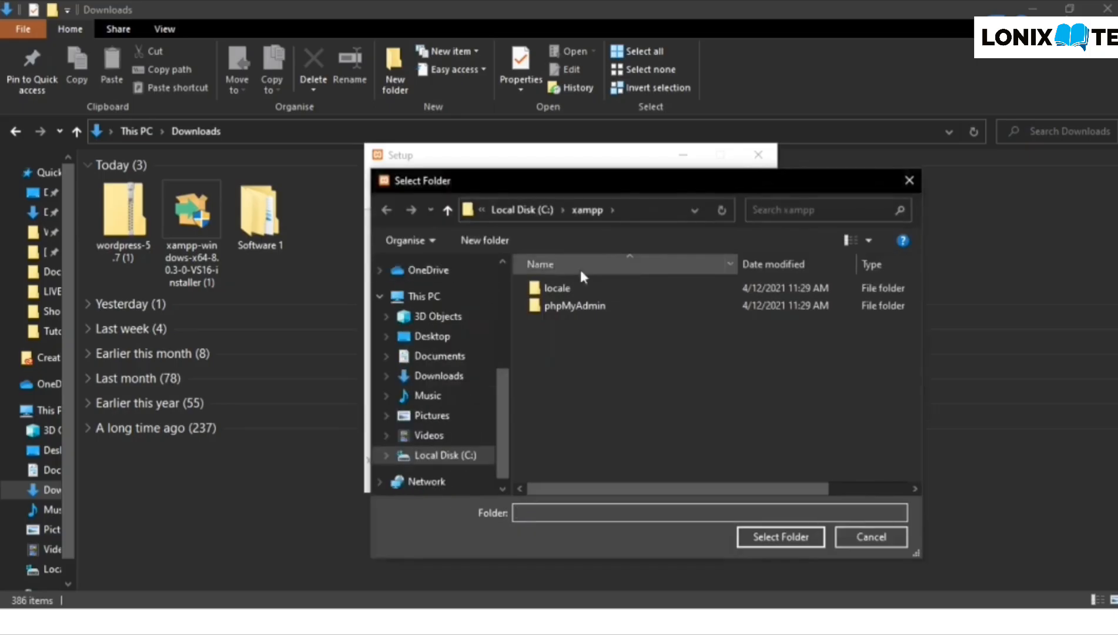
pyautogui.click(524, 207)
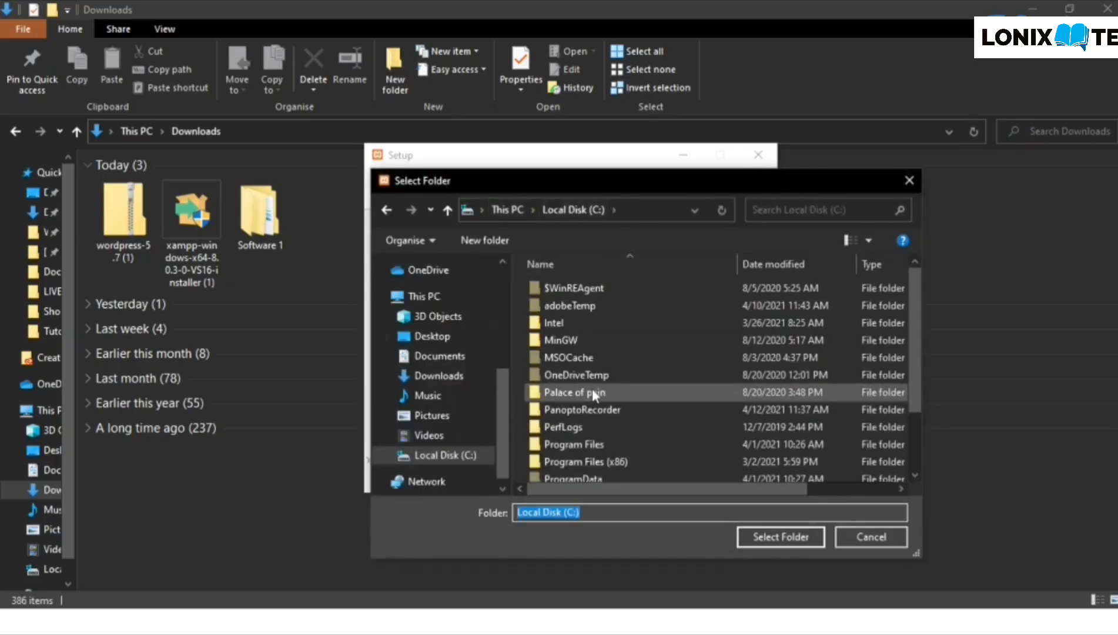
pyautogui.scroll(-3, 592, 388)
pyautogui.click(582, 472)
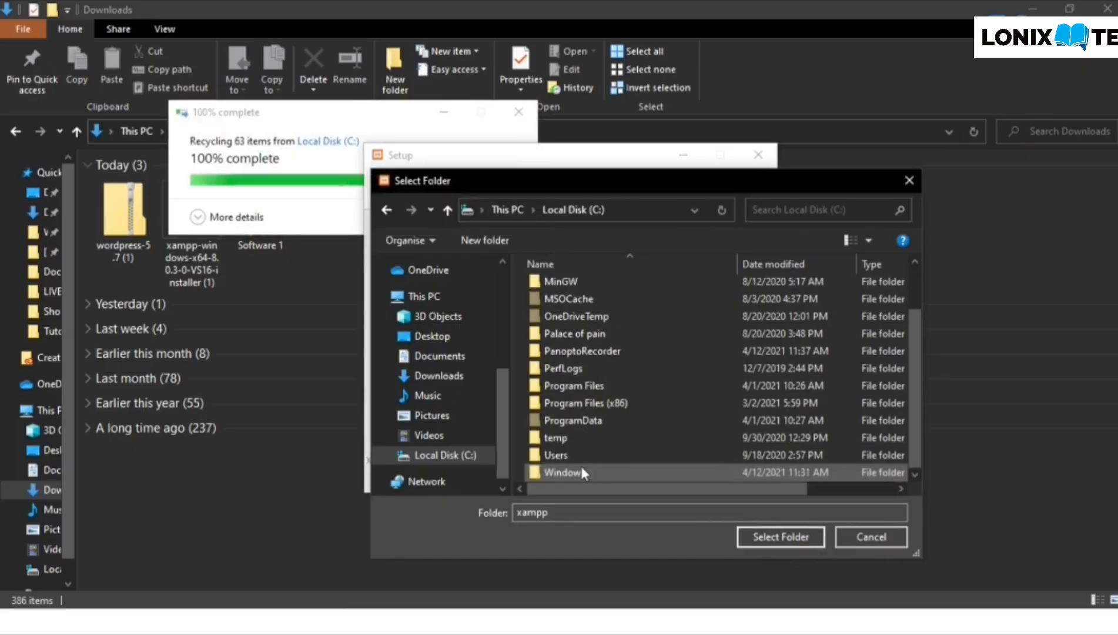
pyautogui.click(867, 537)
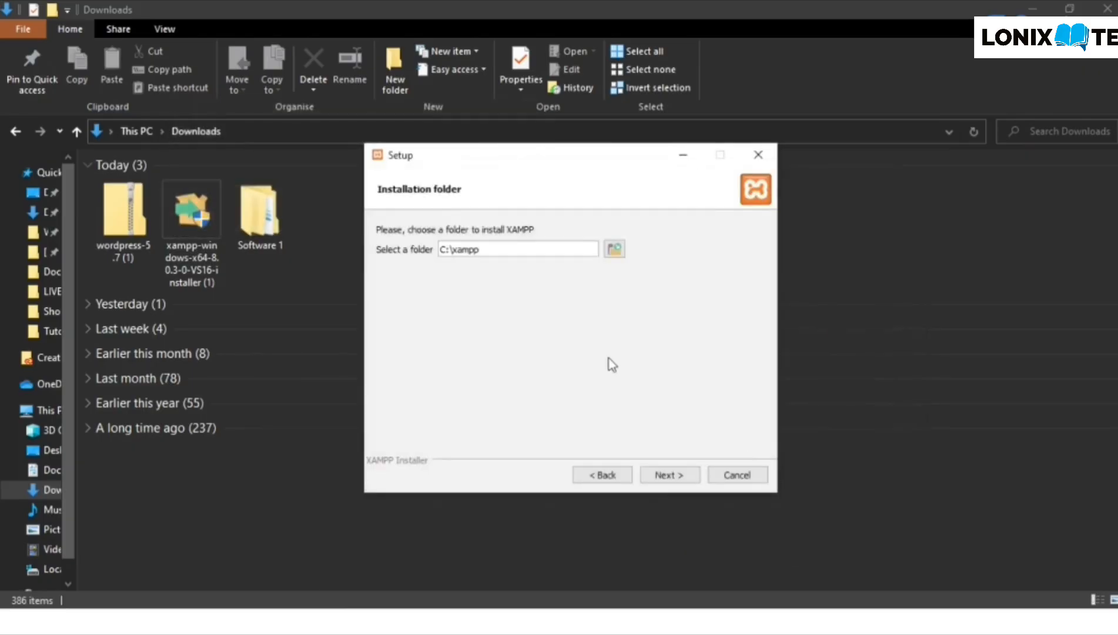
# - Keep English, untick Learn more about Bitnami, install XAMPP and launch the Control Panel
pyautogui.click(670, 475)
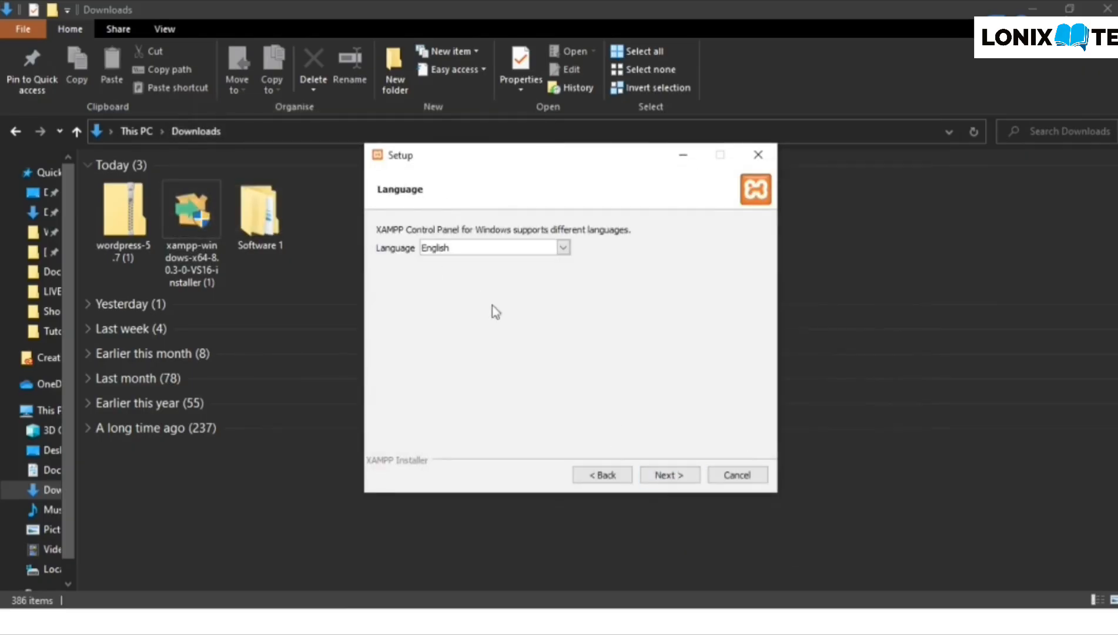
pyautogui.click(663, 480)
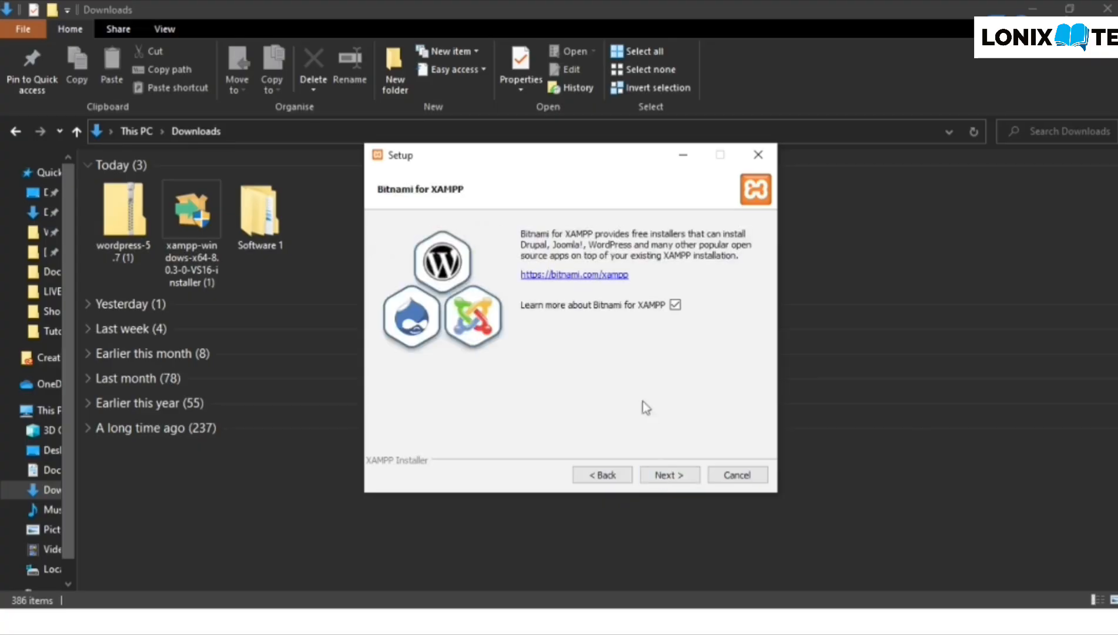
pyautogui.click(676, 304)
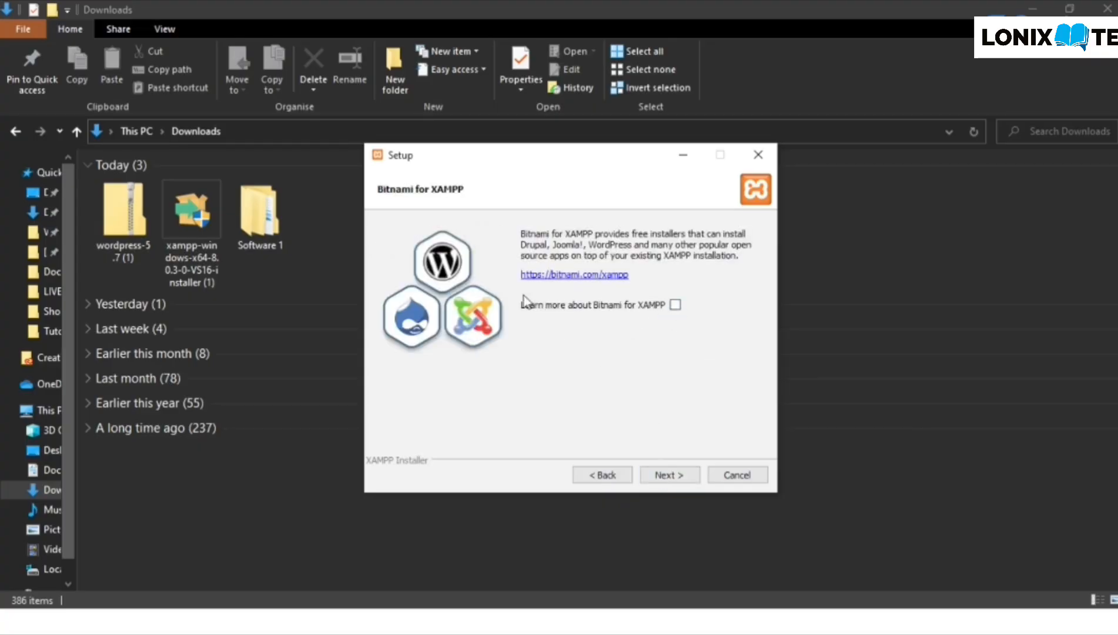
pyautogui.click(669, 479)
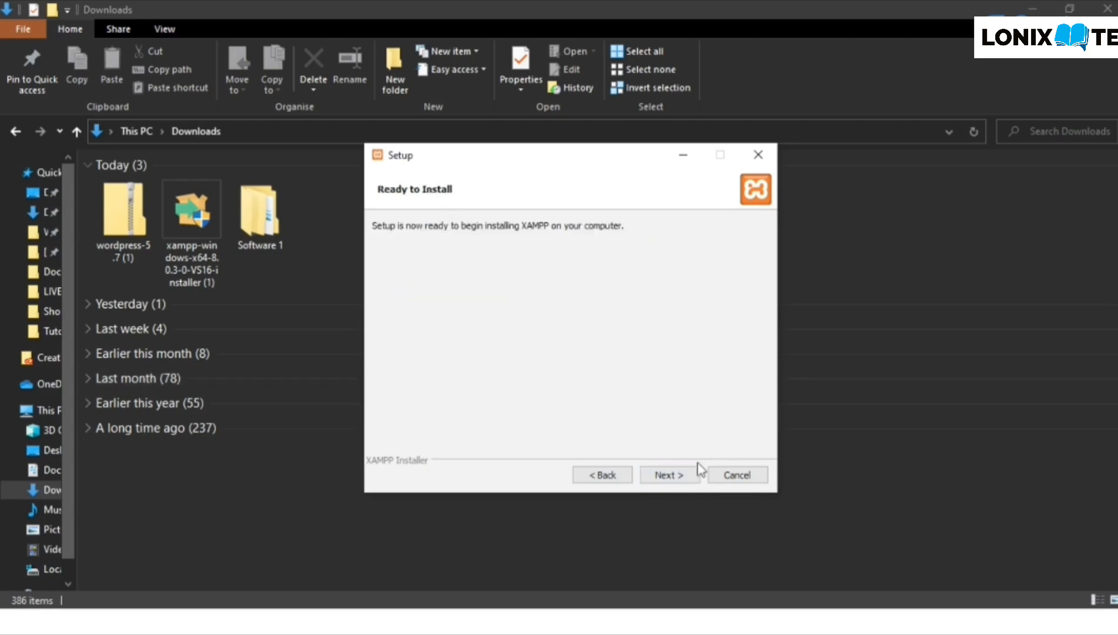
pyautogui.click(681, 475)
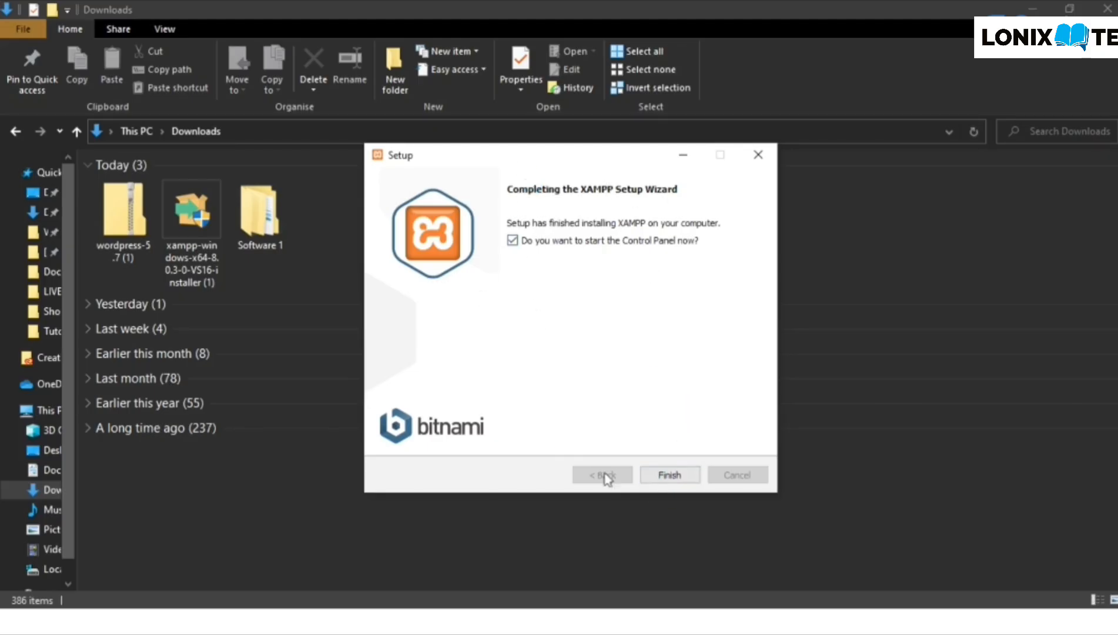
pyautogui.click(681, 464)
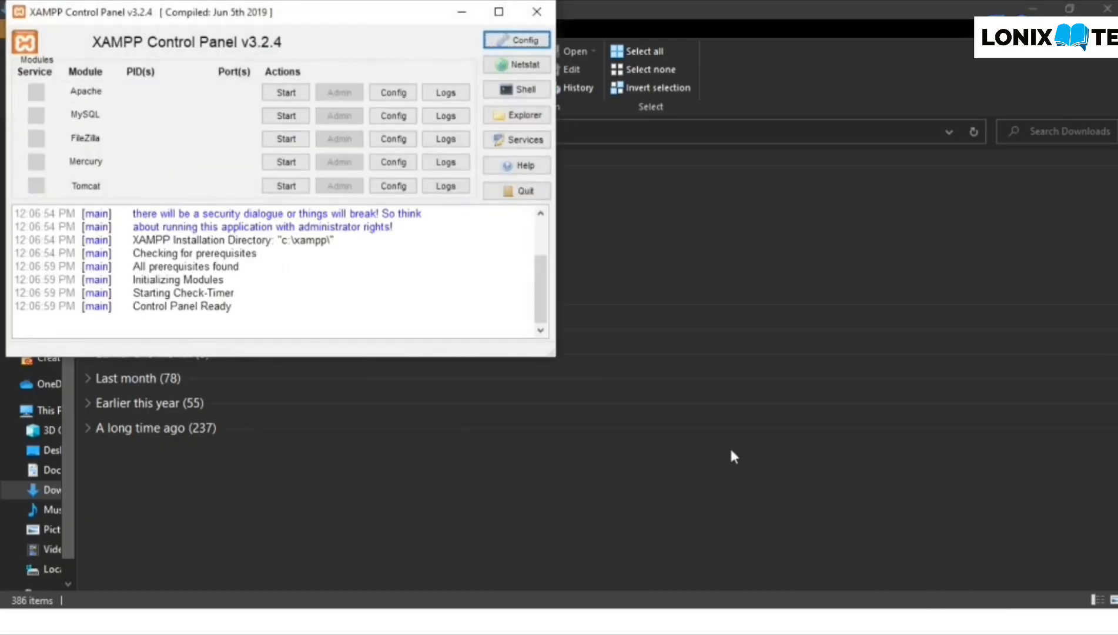
# - Drag the XAMPP Control Panel v3.2.4 window to the centre of the screen
pyautogui.moveTo(282, 23); pyautogui.dragTo(521, 153)
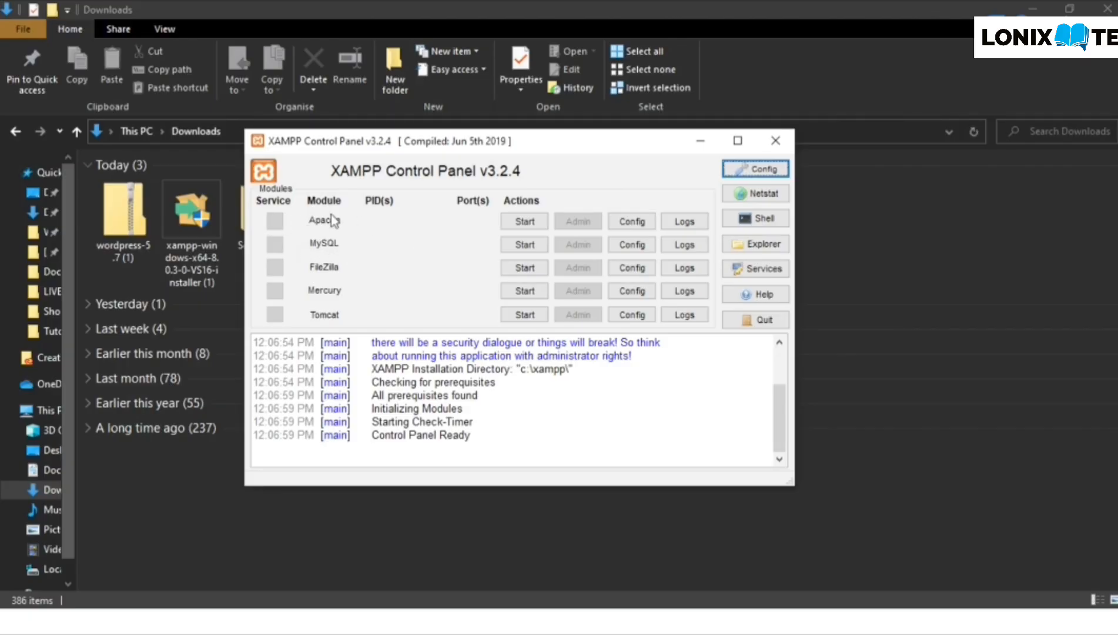
# - Start Apache and MySQL, confirm their running messages in the log, and close the Control Panel
pyautogui.click(517, 220)
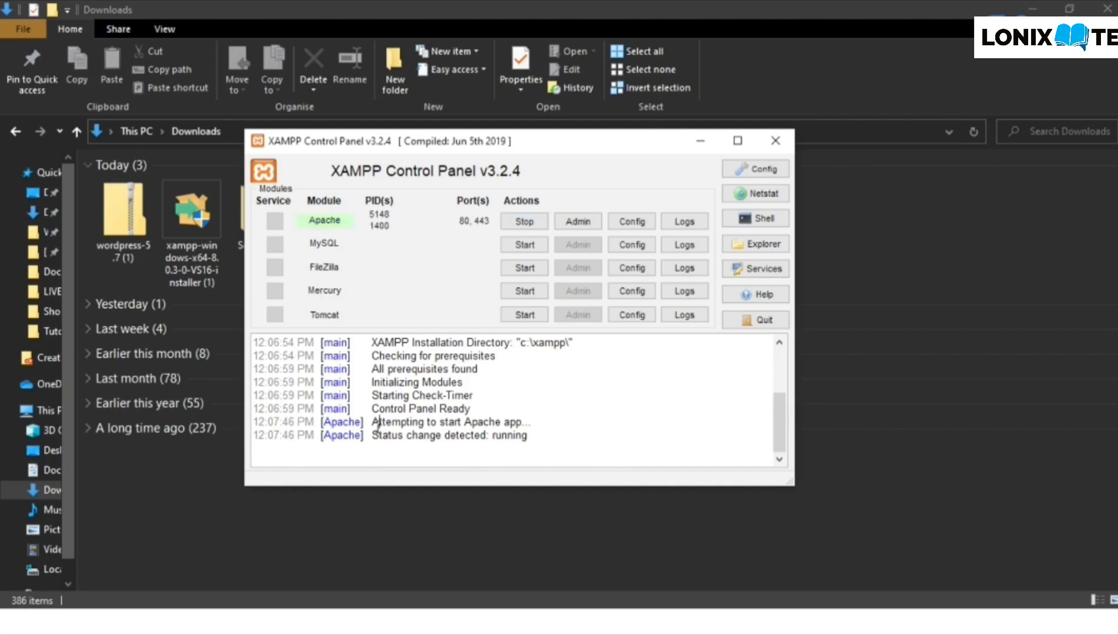
pyautogui.moveTo(380, 422); pyautogui.dragTo(521, 420)
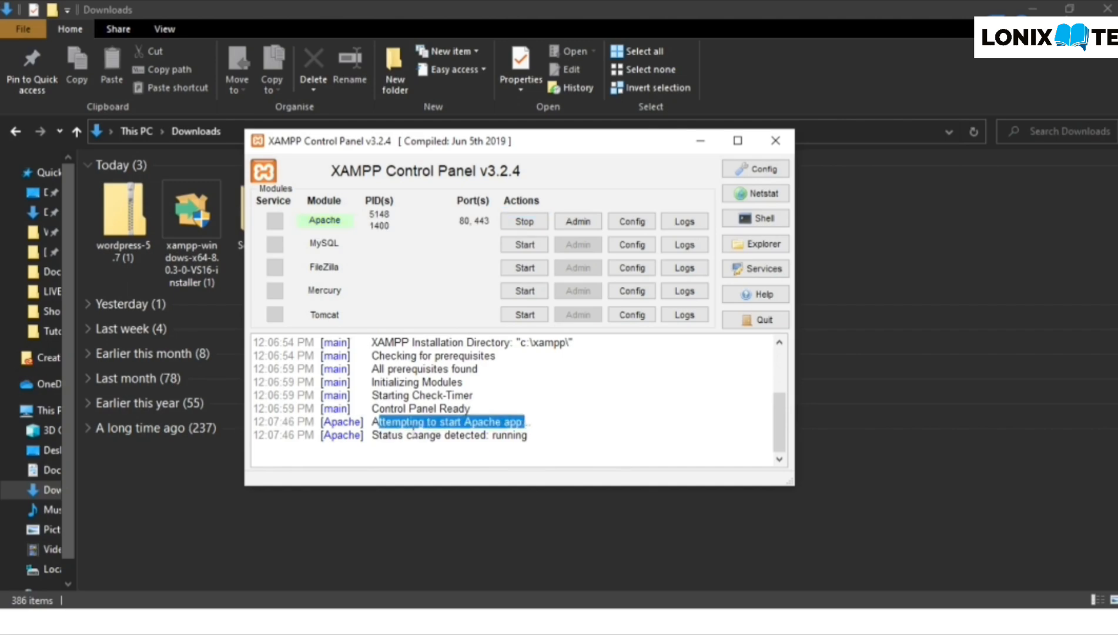
pyautogui.moveTo(412, 435); pyautogui.dragTo(520, 435)
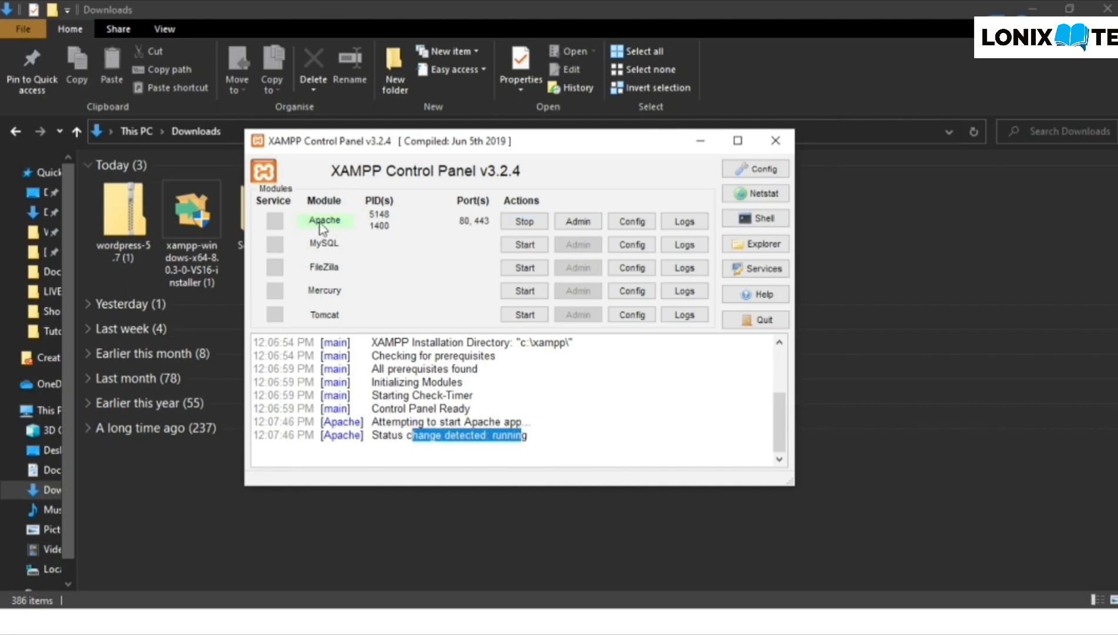
pyautogui.click(518, 243)
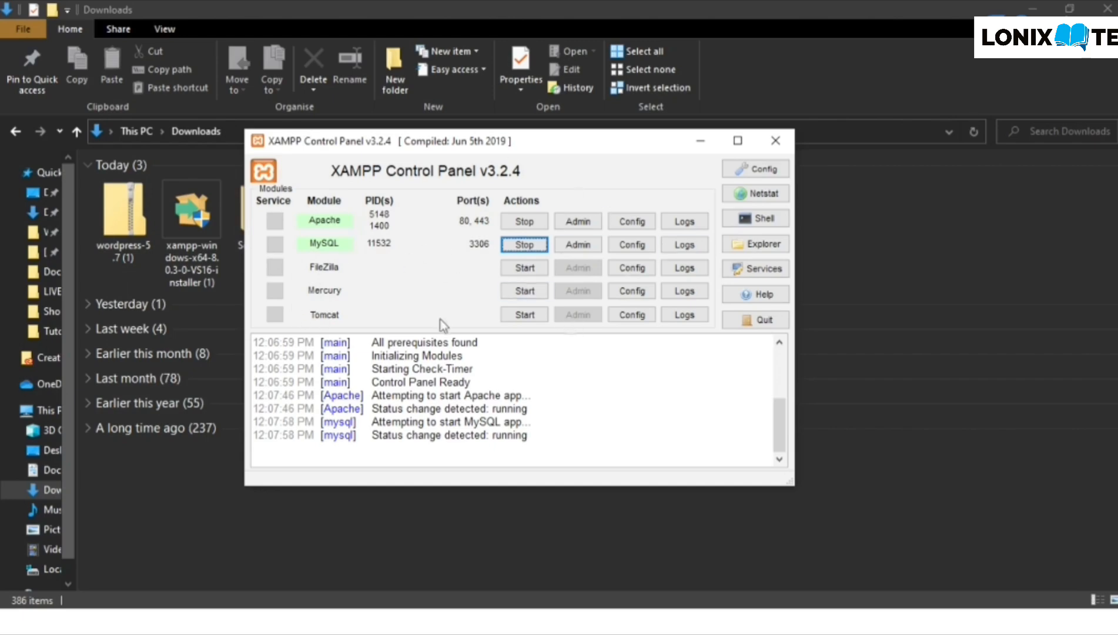
pyautogui.click(776, 141)
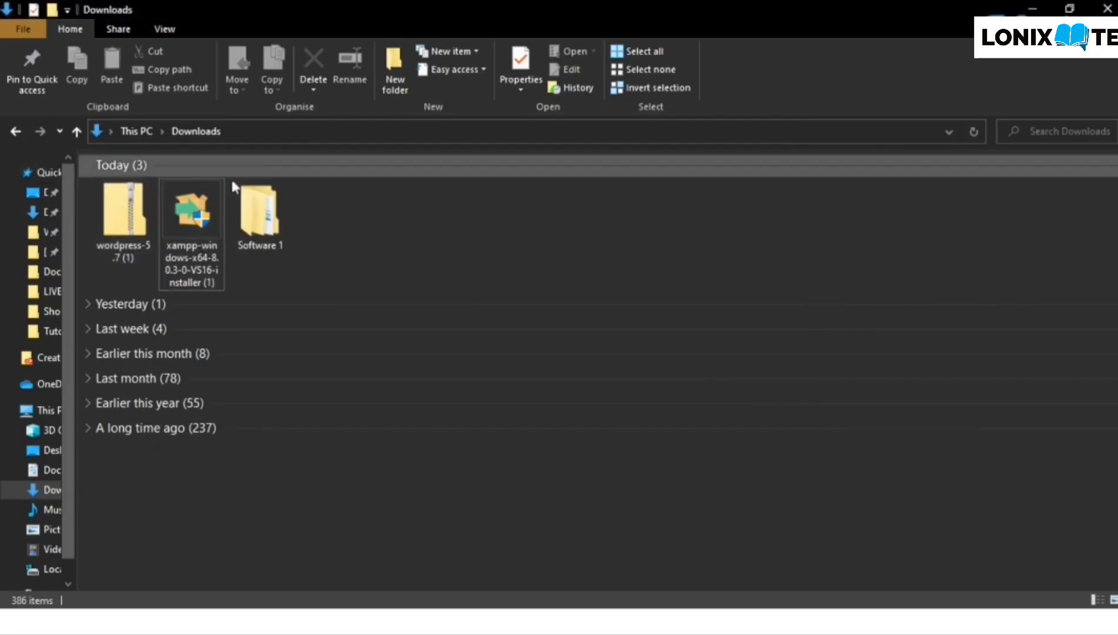
# - Browse Software 1 > wordpress-5.7 > wordpress to view the extracted WordPress files
pyautogui.click(260, 213)
pyautogui.doubleClick(260, 213)
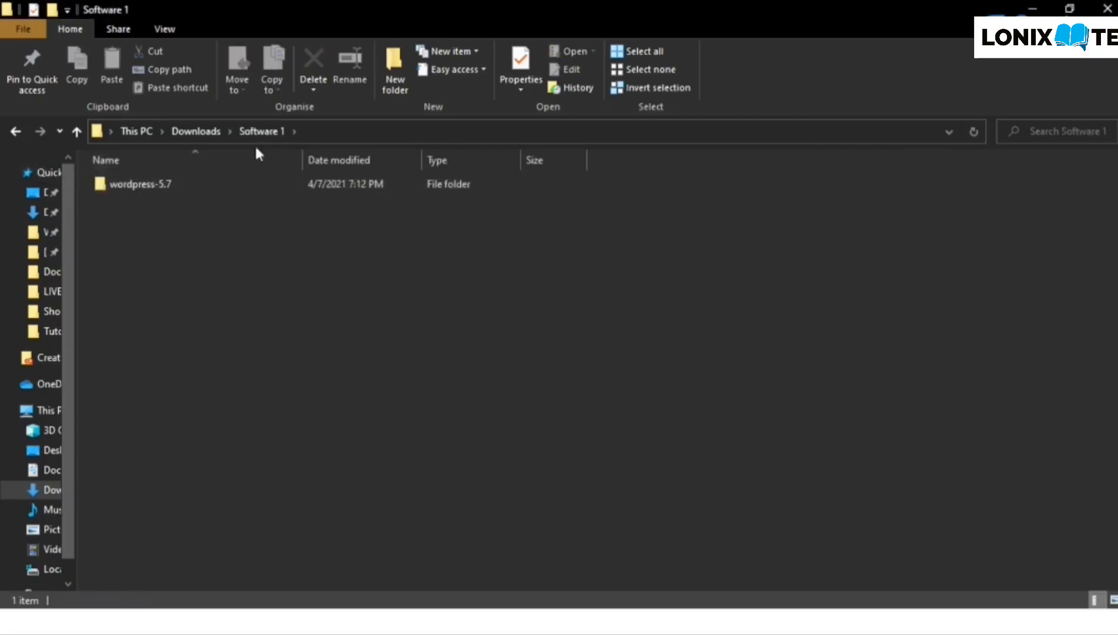
pyautogui.doubleClick(130, 184)
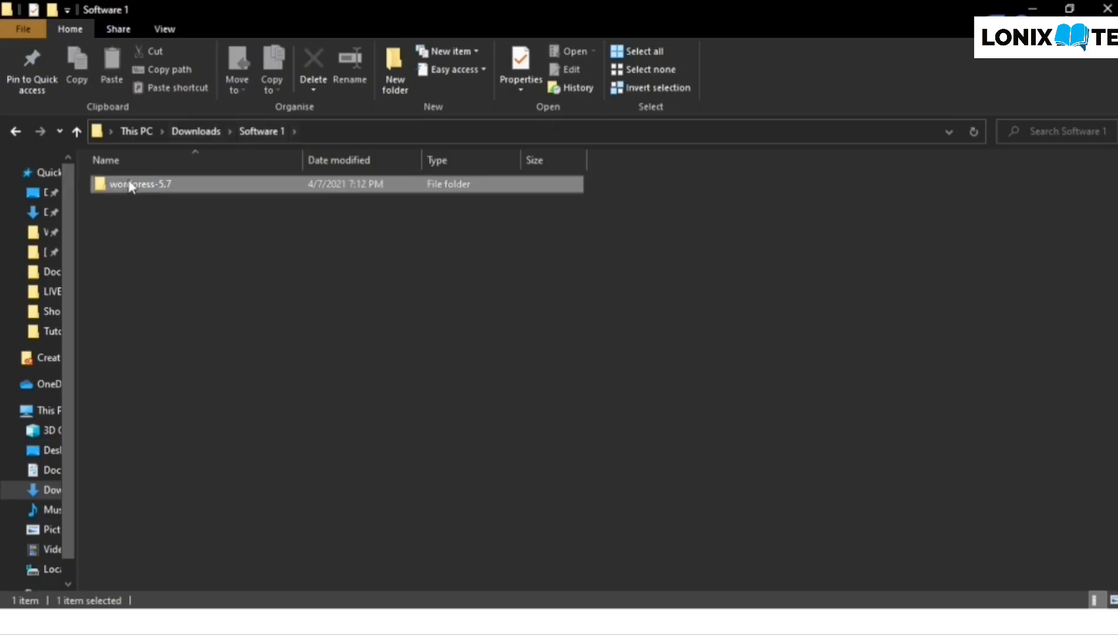
pyautogui.doubleClick(142, 186)
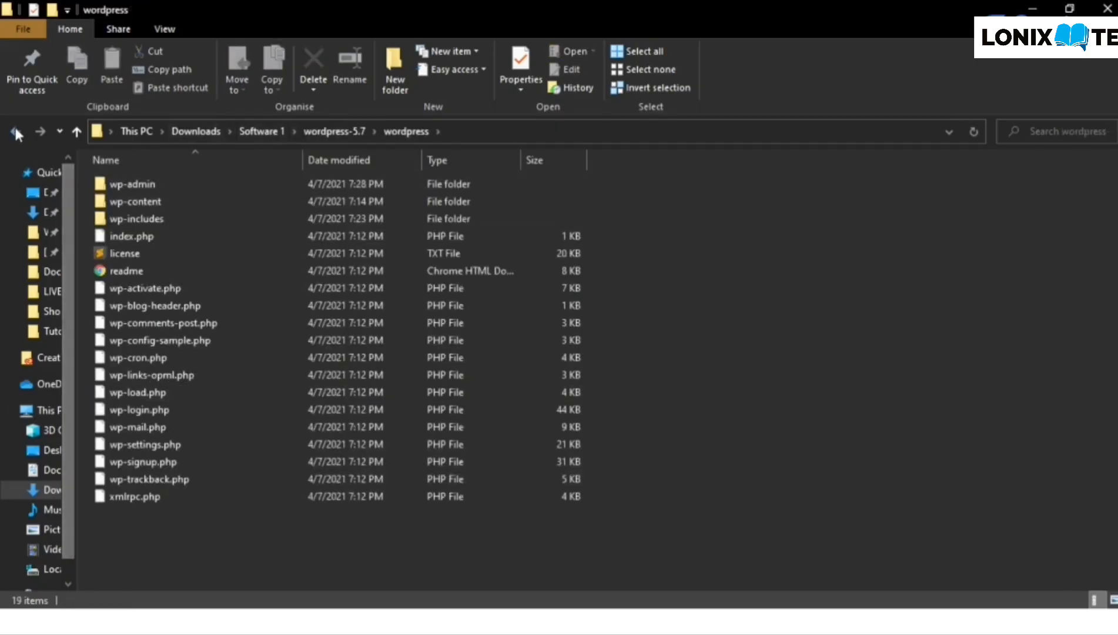
pyautogui.press('BackSpace')
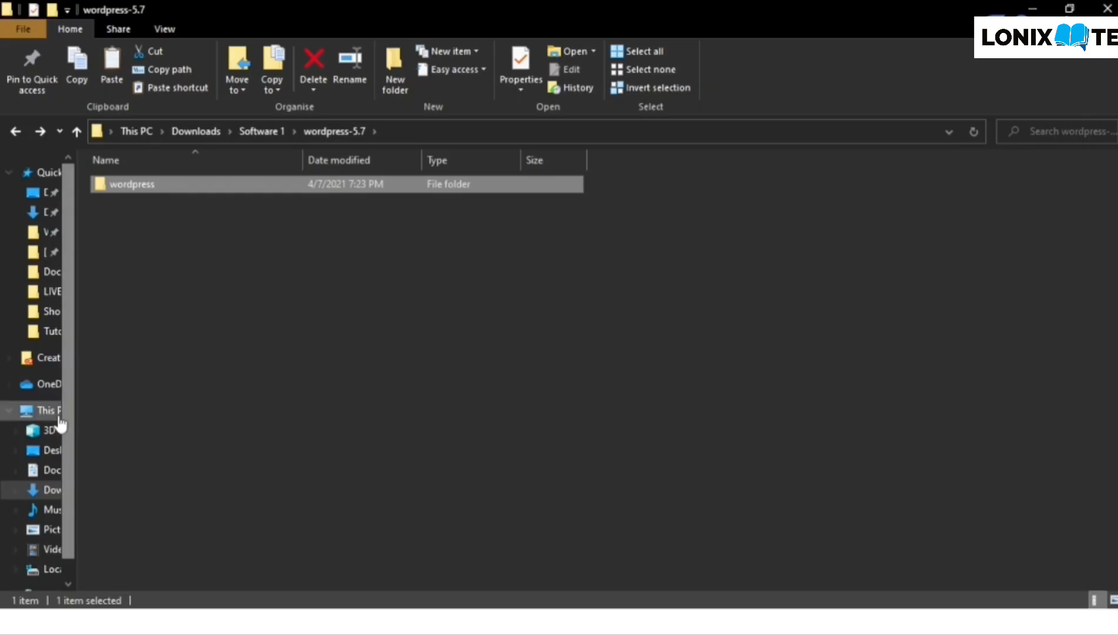
# - Open C:\xampp through This PC and Local Disk (C:), and select the htdocs folder
pyautogui.click(42, 410)
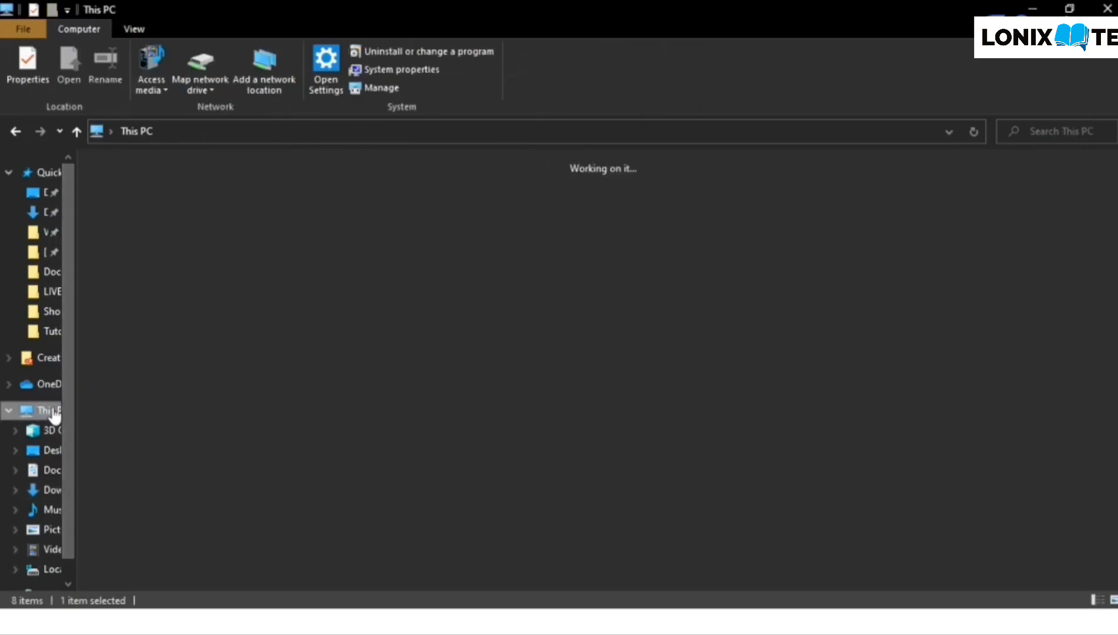
pyautogui.click(181, 306)
pyautogui.doubleClick(181, 305)
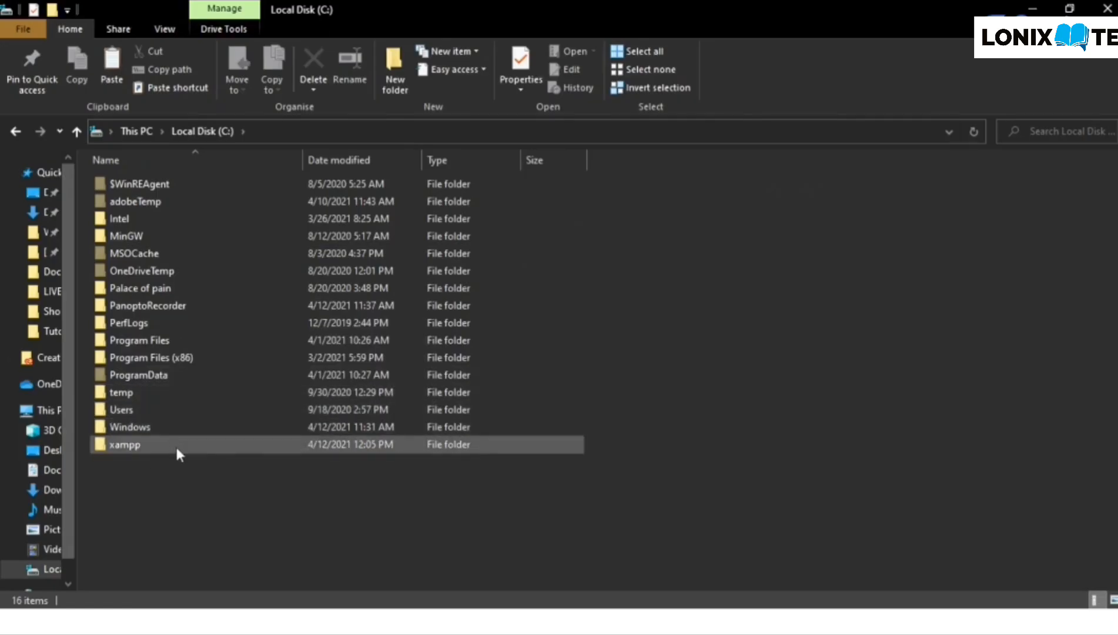
pyautogui.doubleClick(176, 444)
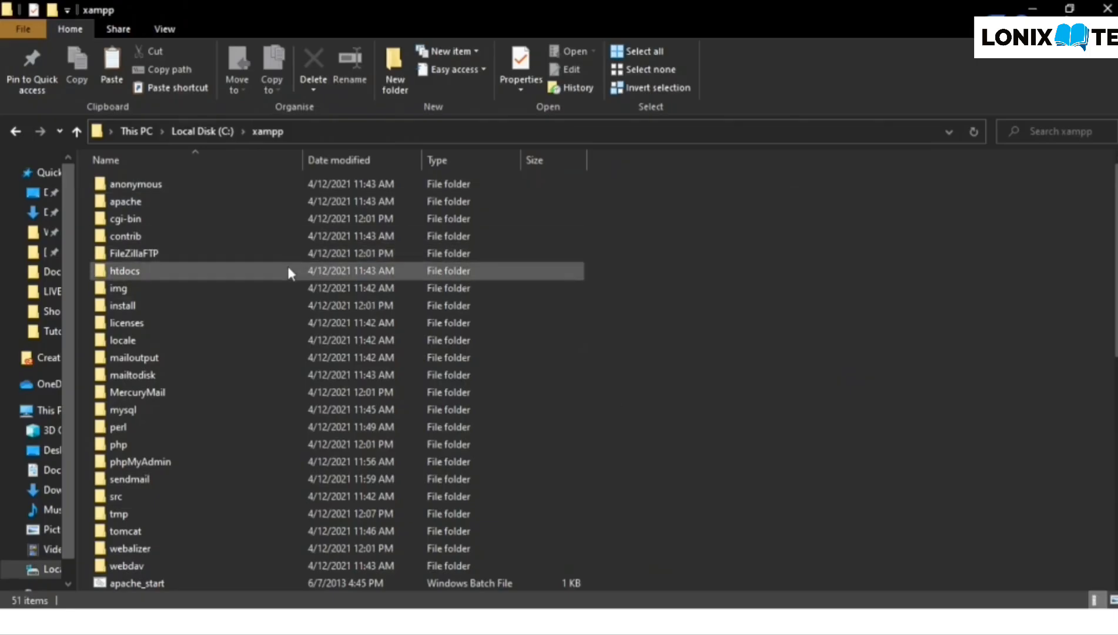
pyautogui.scroll(-3, 605, 330)
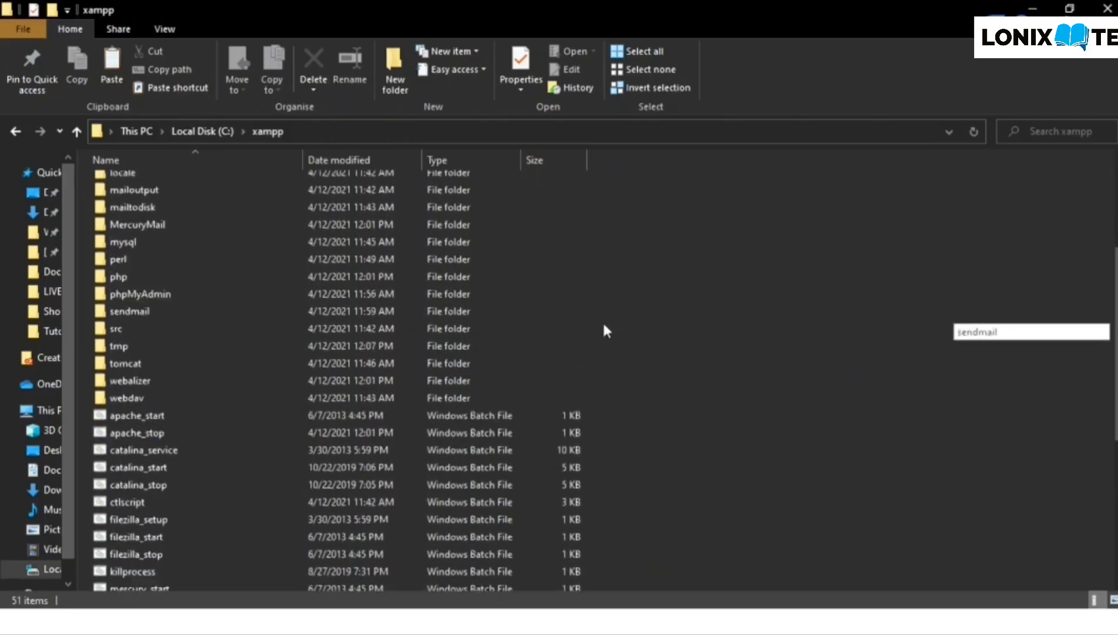
pyautogui.scroll(-5, 606, 331)
pyautogui.scroll(9, 605, 330)
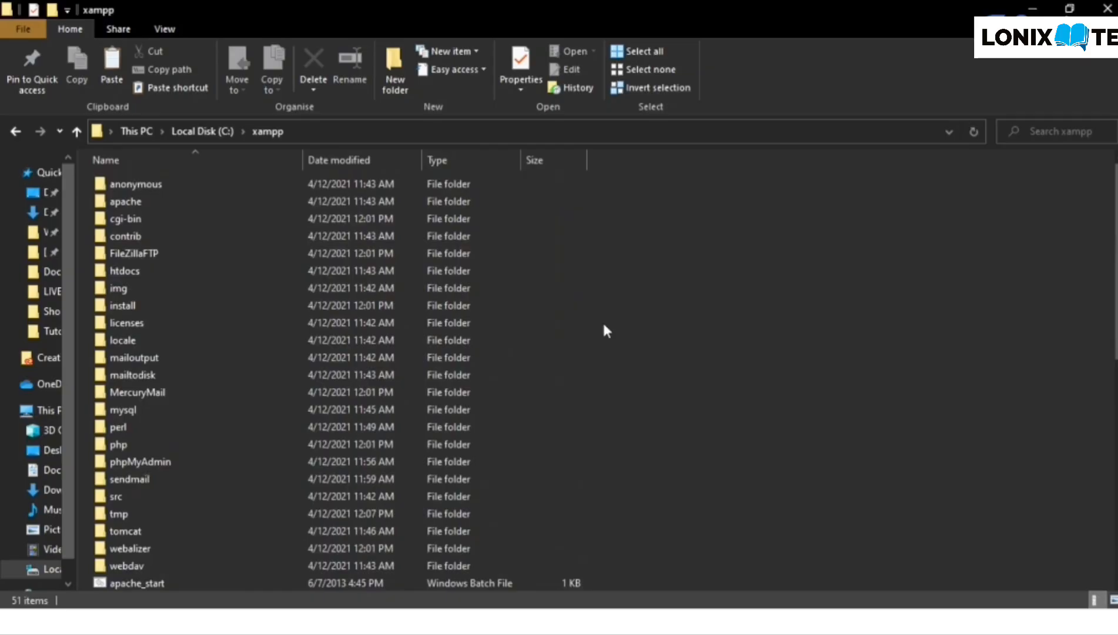
pyautogui.click(197, 266)
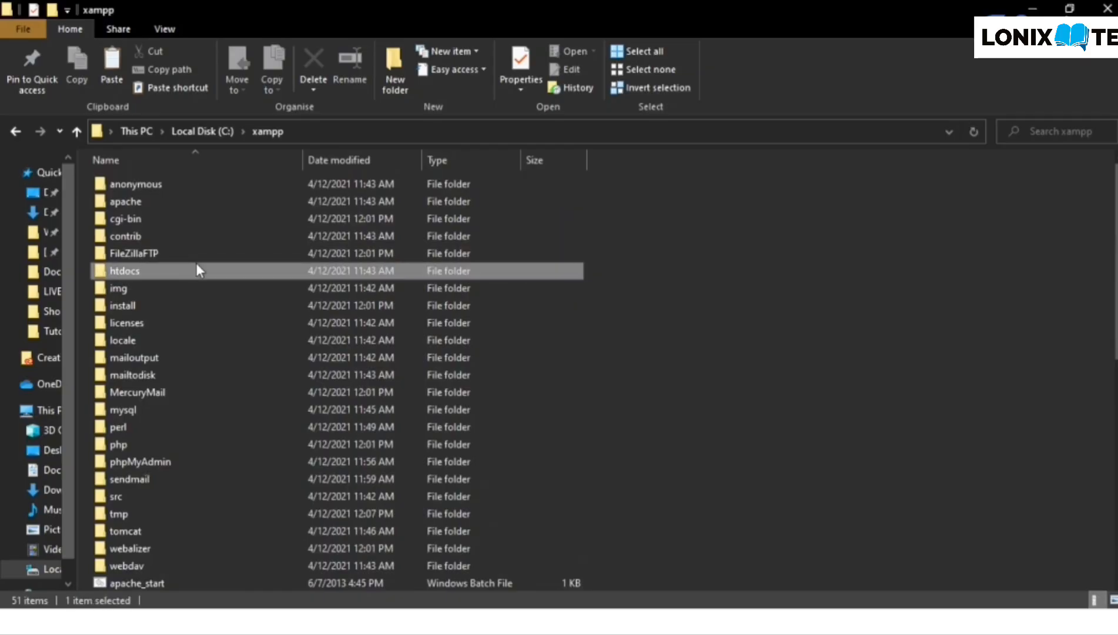
# - Paste a copy of the wordpress folder into xampp's htdocs folder and let the copy finish
pyautogui.doubleClick(129, 272)
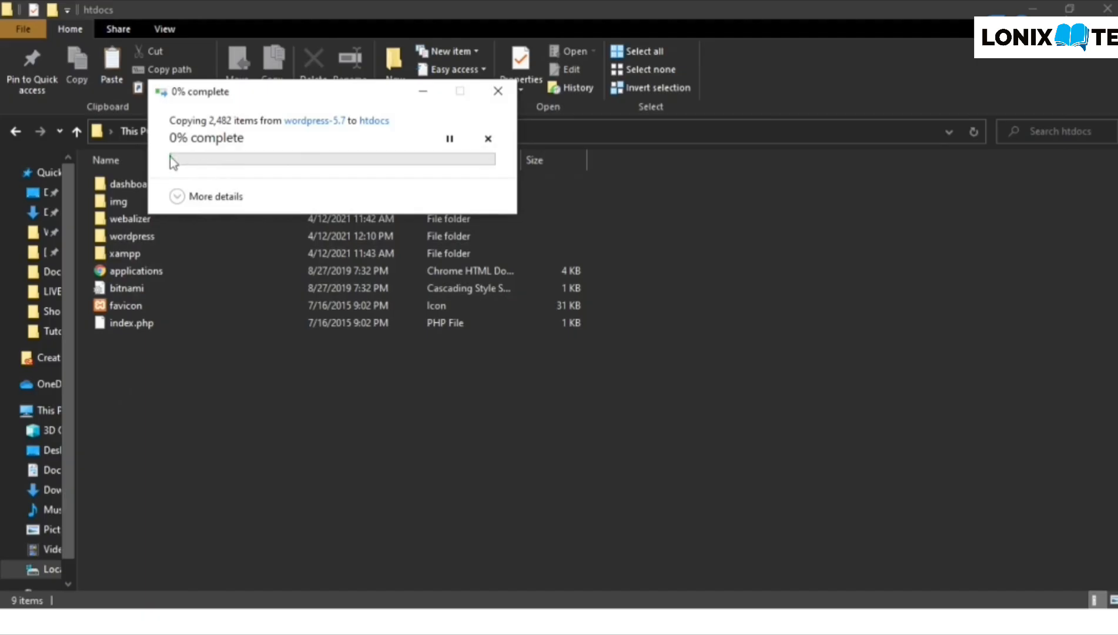
pyautogui.moveTo(202, 99); pyautogui.dragTo(643, 174)
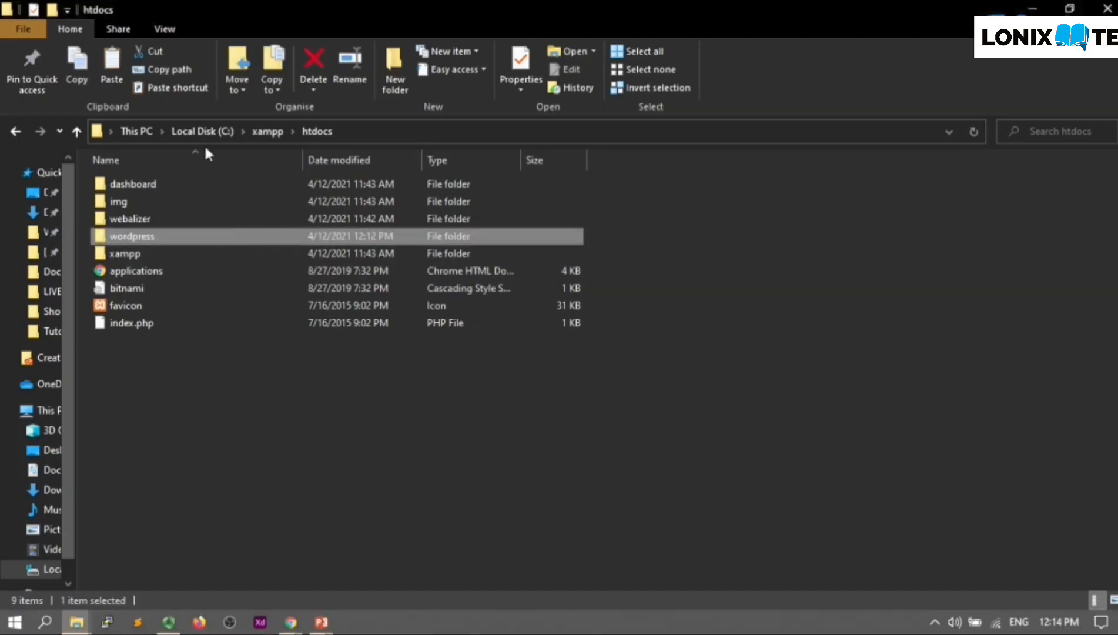
pyautogui.click(297, 364)
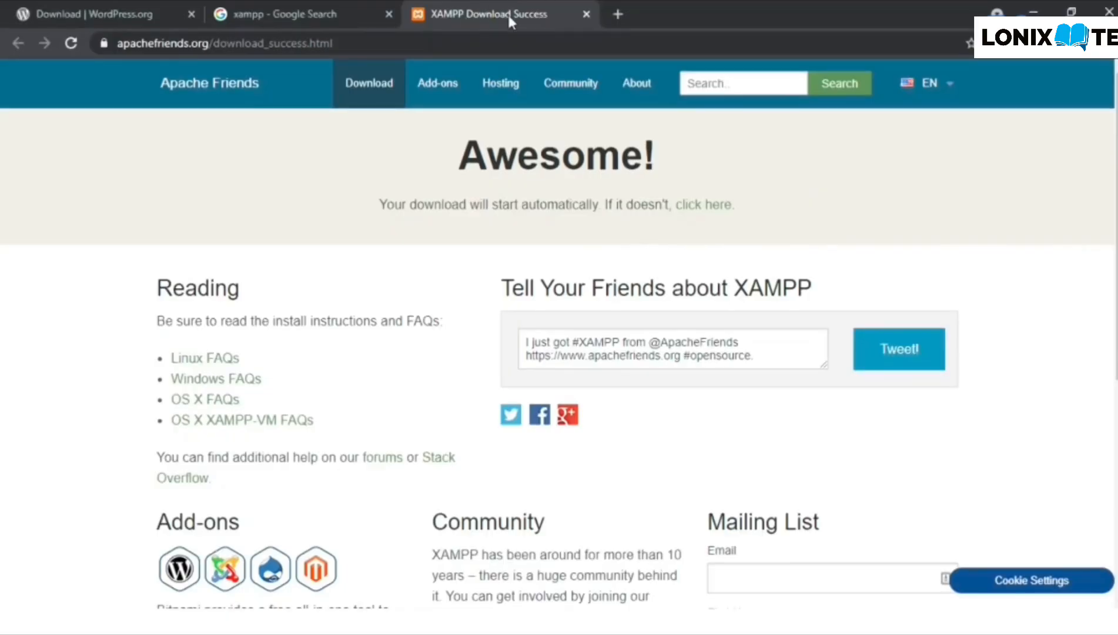
# - Close the leftover XAMPP Download Success and xampp search tabs, leaving a fresh tab
pyautogui.click(586, 12)
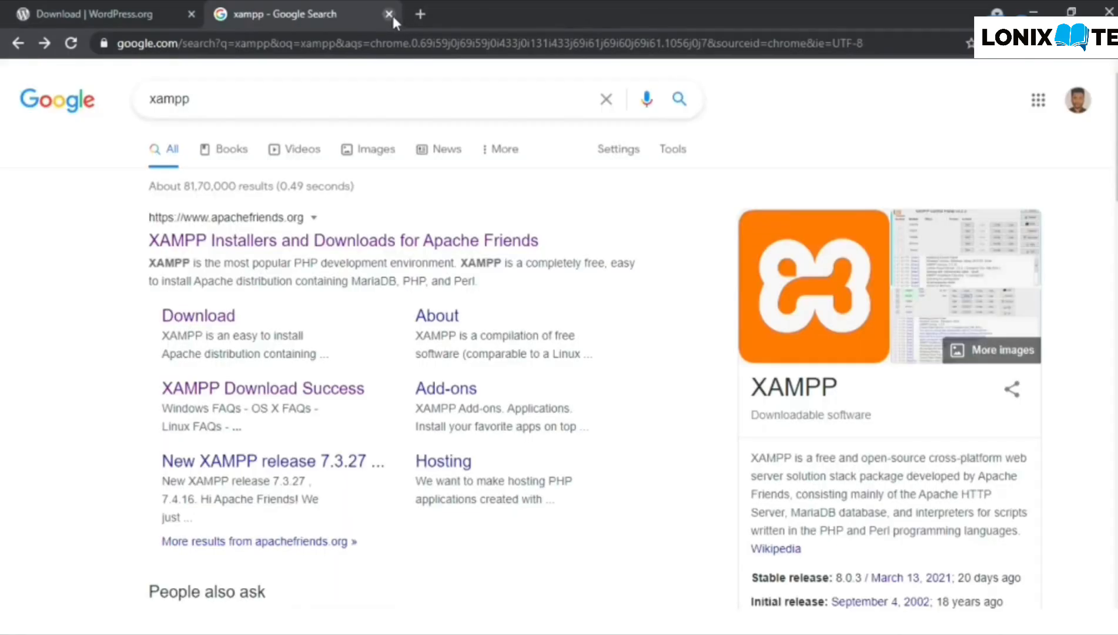
pyautogui.click(389, 13)
pyautogui.click(222, 13)
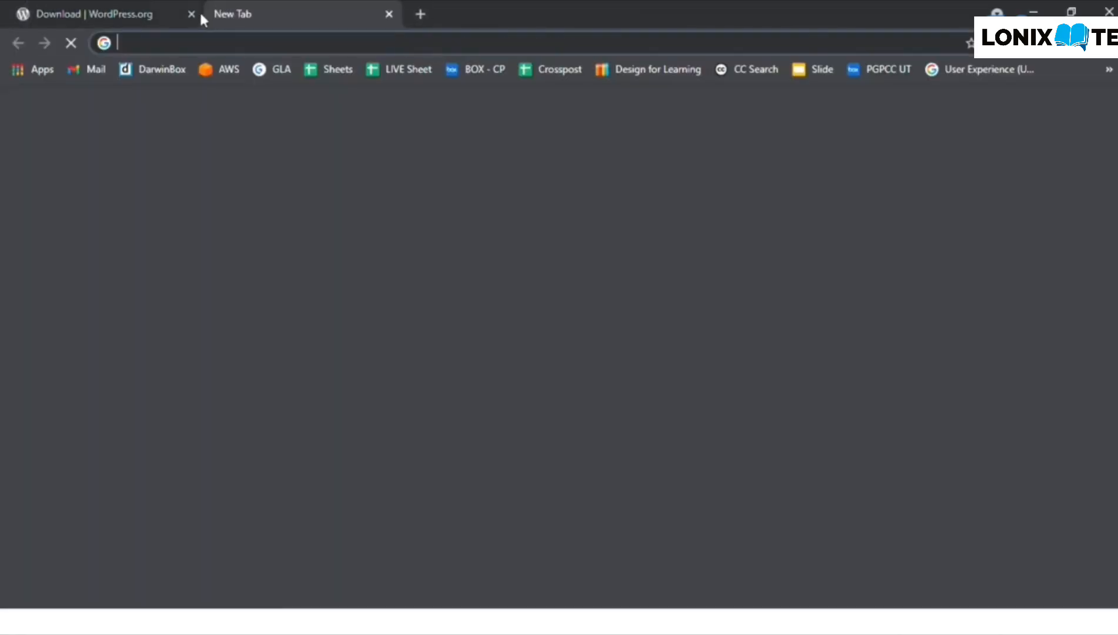
# - Load localhost/phpmyadmin in the new tab
pyautogui.click(139, 39)
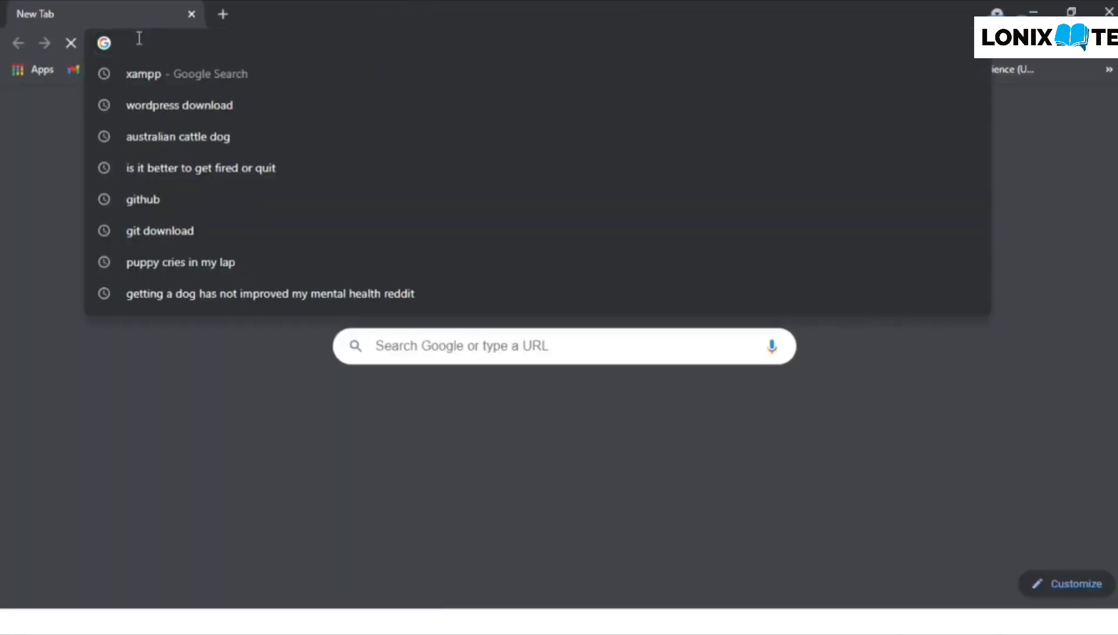
pyautogui.click(3, 154)
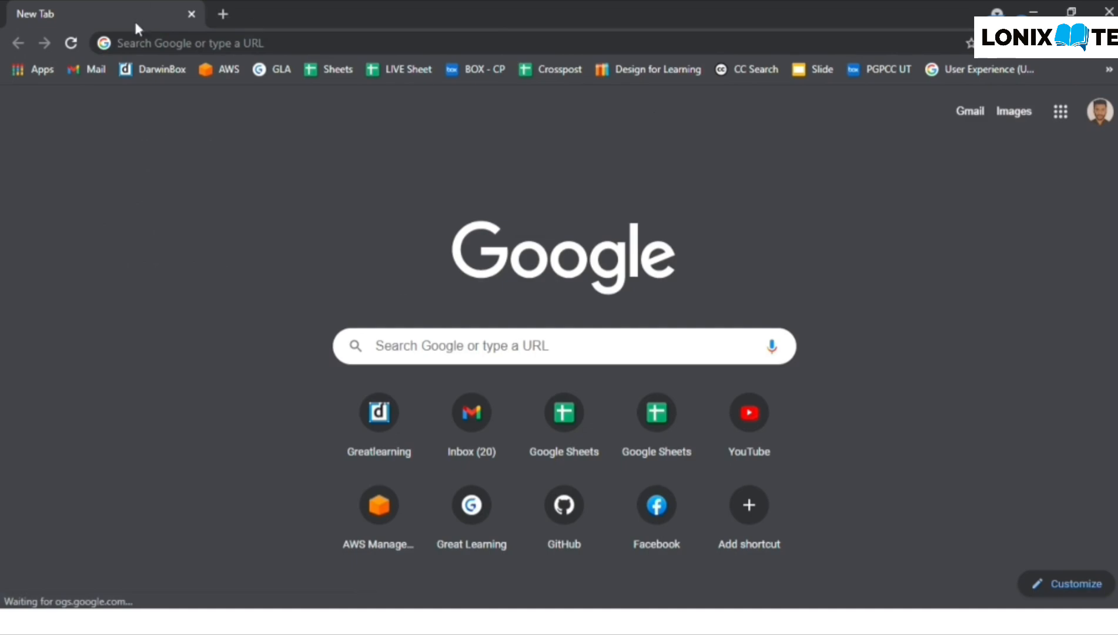
pyautogui.click(123, 45)
pyautogui.write('php')
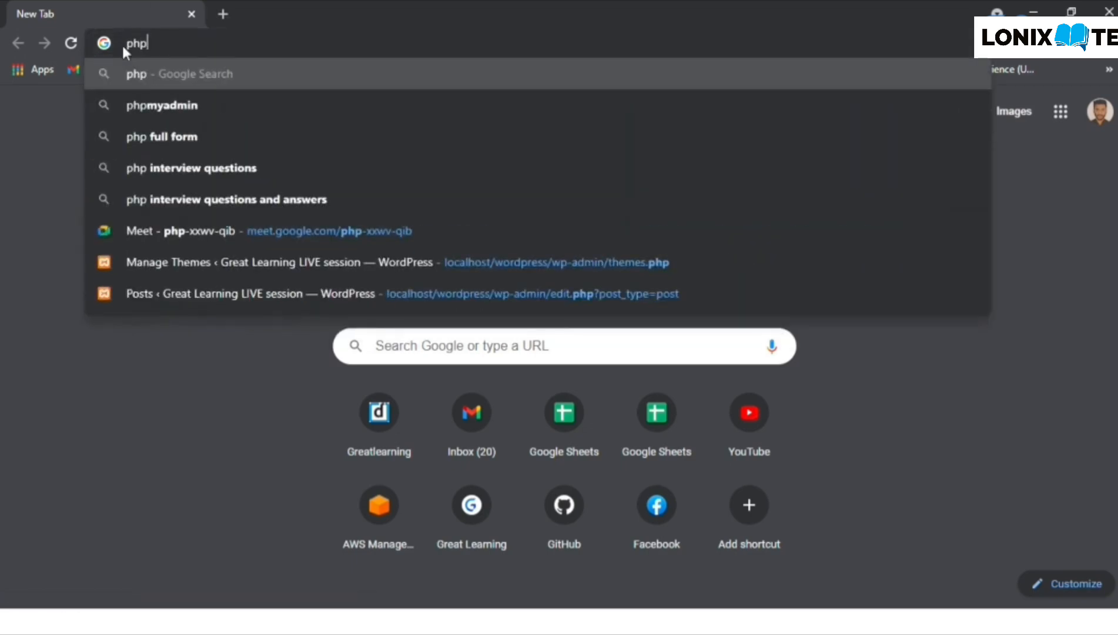
pyautogui.press('Down')
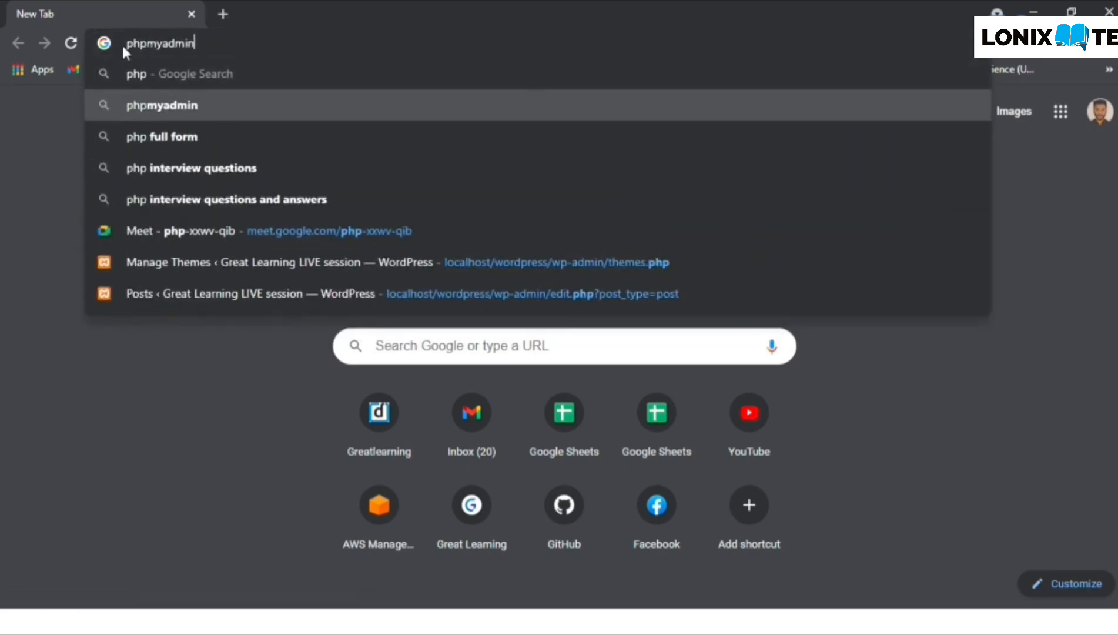
pyautogui.moveTo(123, 47); pyautogui.dragTo(195, 44)
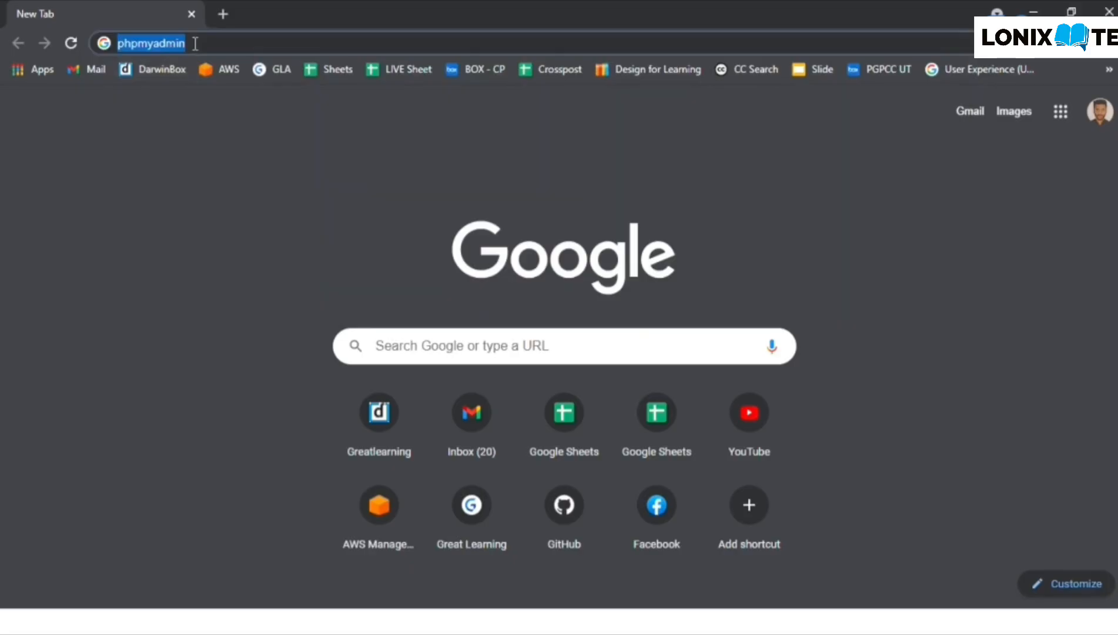
pyautogui.click(195, 43)
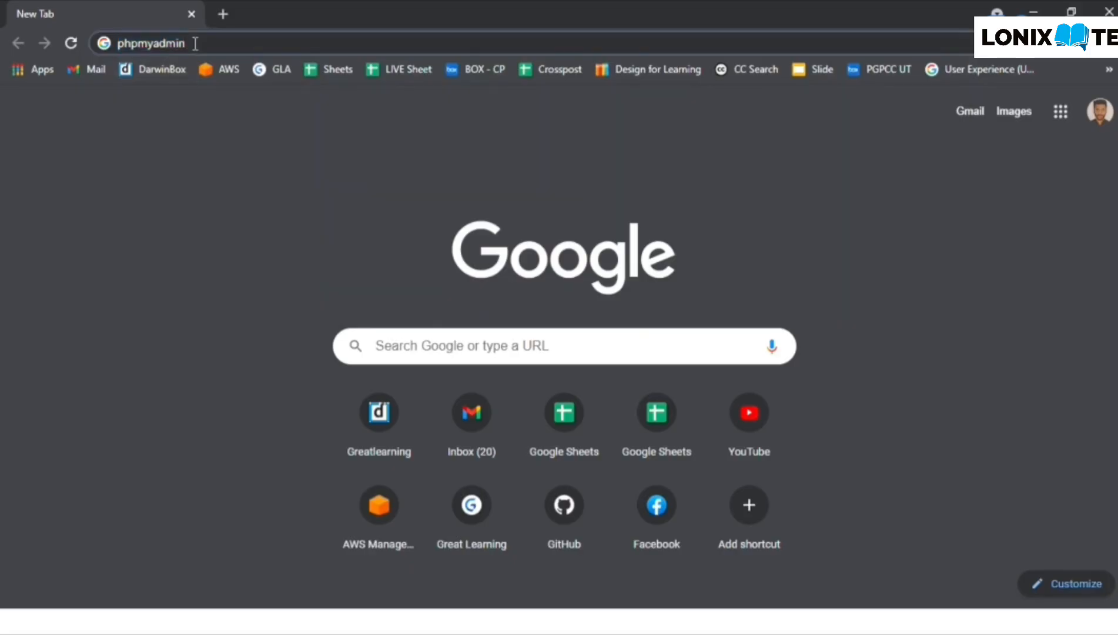
pyautogui.press('Home')
pyautogui.write('localhos')
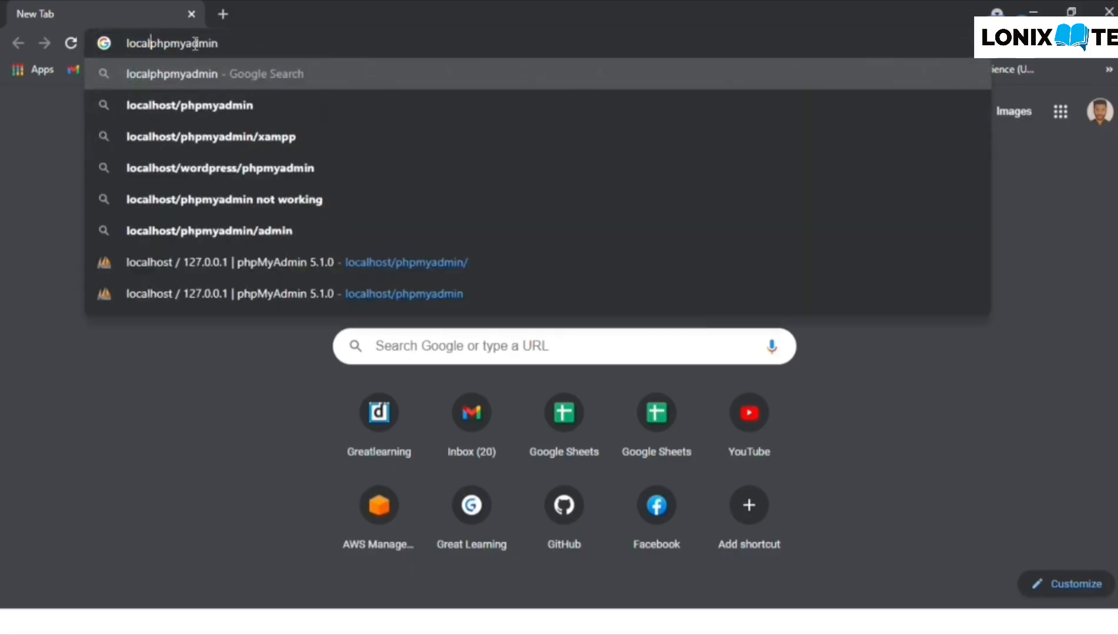
pyautogui.write('t/')
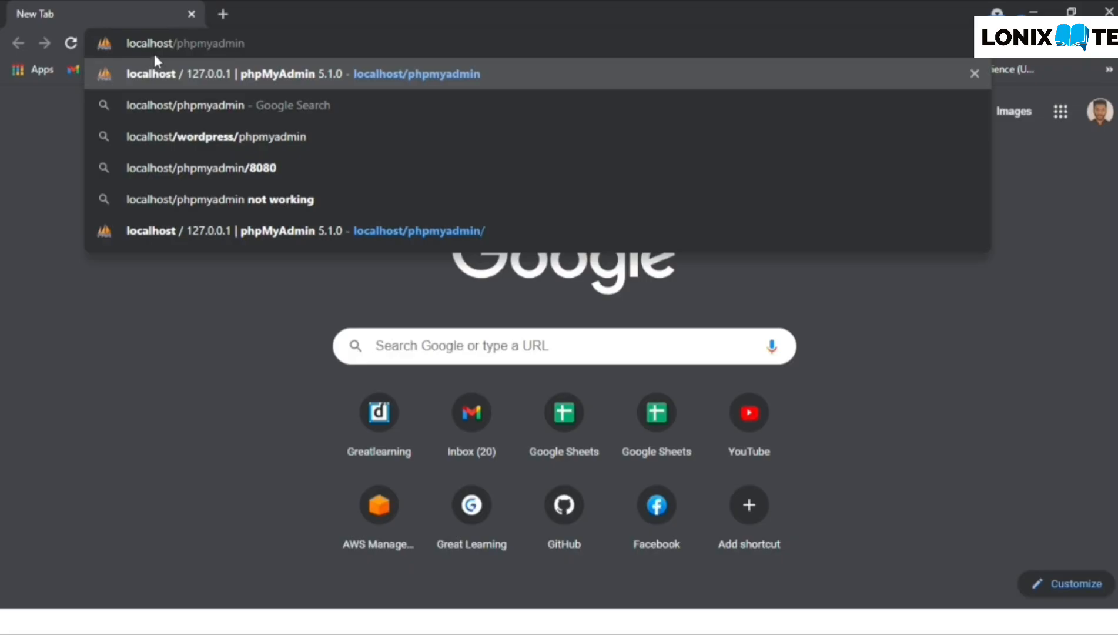
pyautogui.click(284, 40)
pyautogui.press('Return')
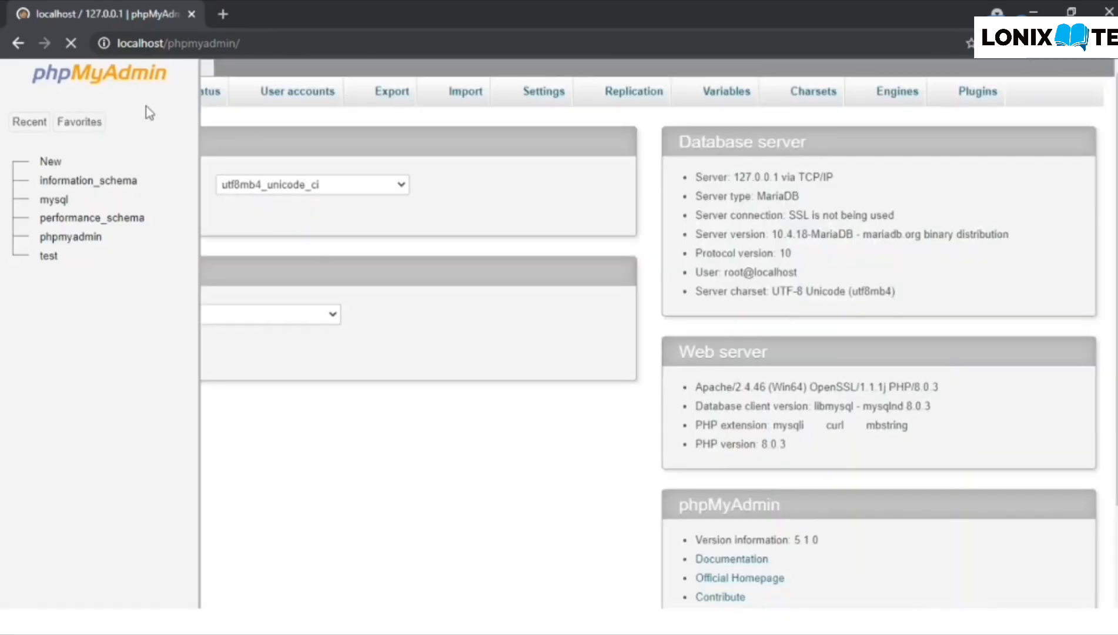
# - Create an empty database named wordpress from phpMyAdmin's Databases page
pyautogui.scroll(-1, 275, 174)
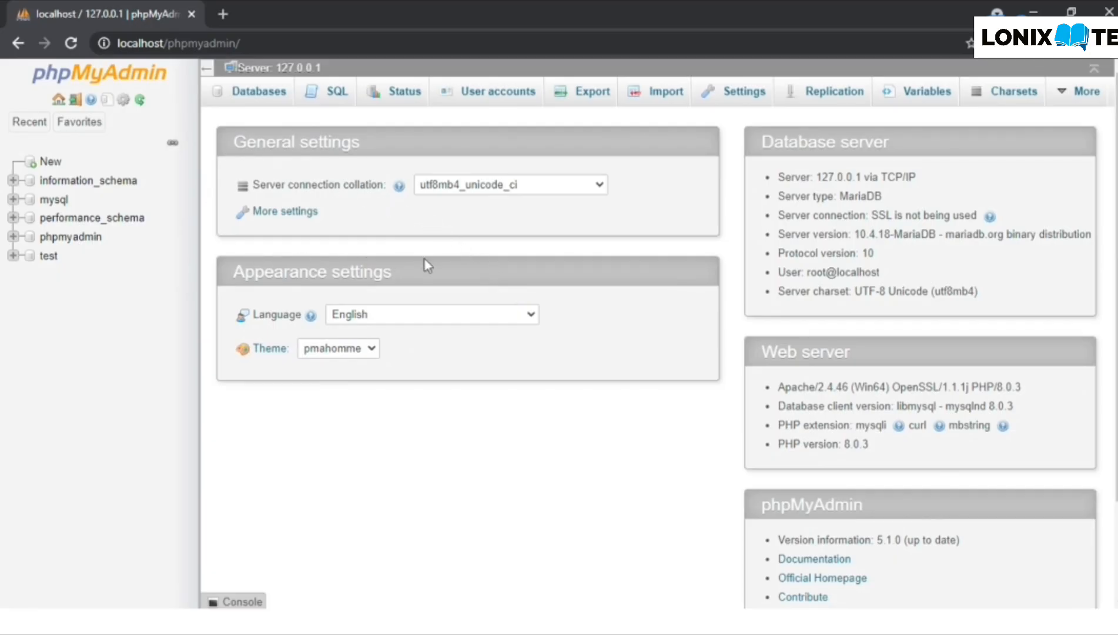
pyautogui.click(262, 99)
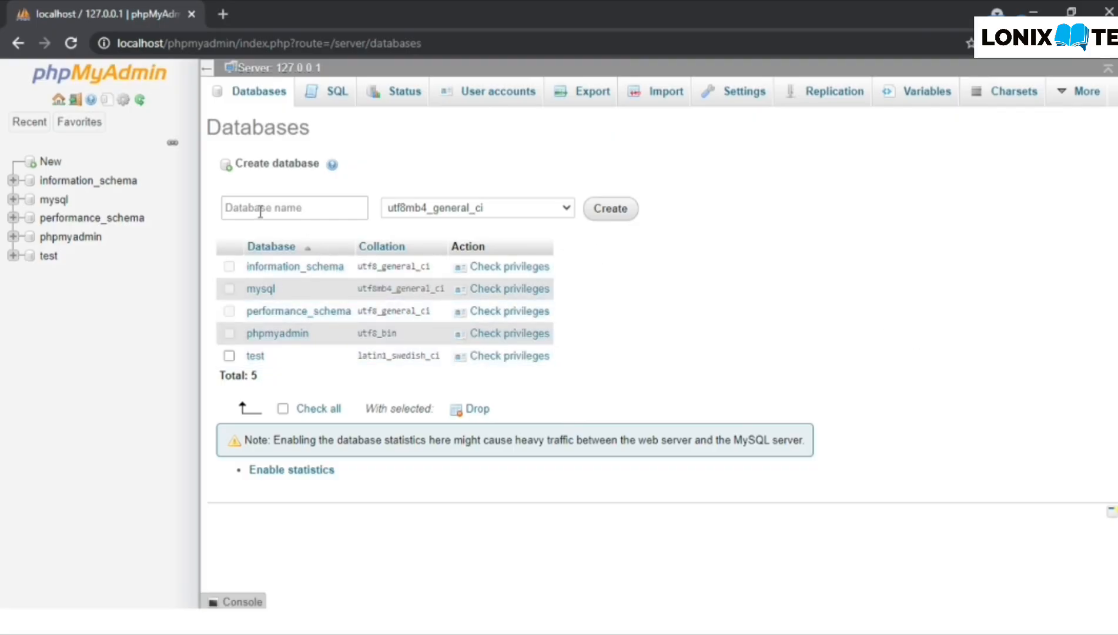
pyautogui.click(290, 209)
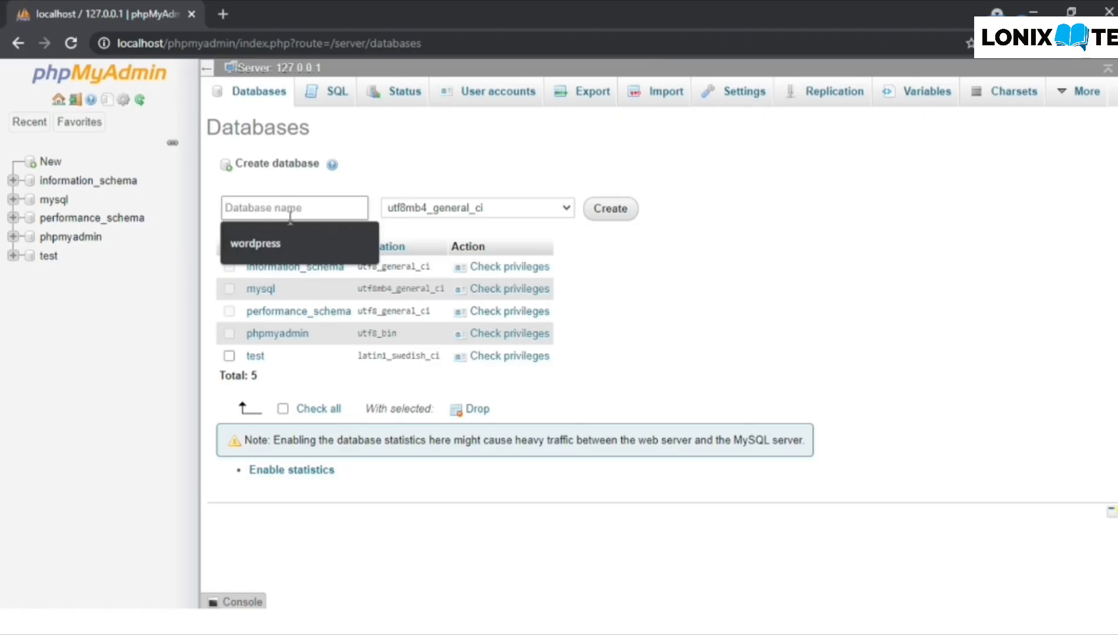
pyautogui.click(288, 243)
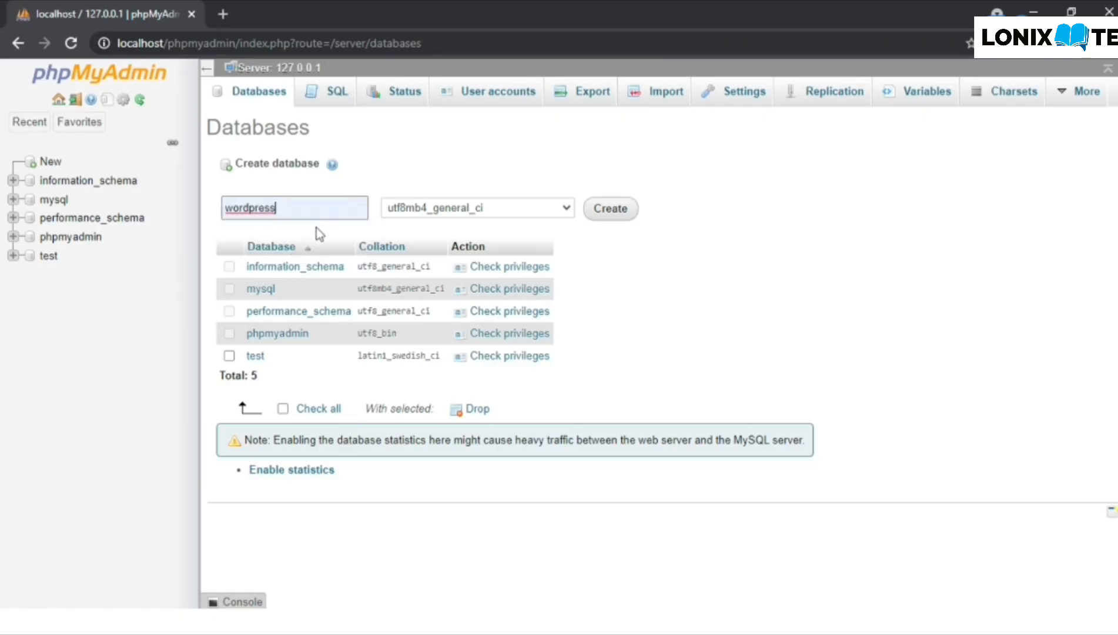
pyautogui.click(595, 218)
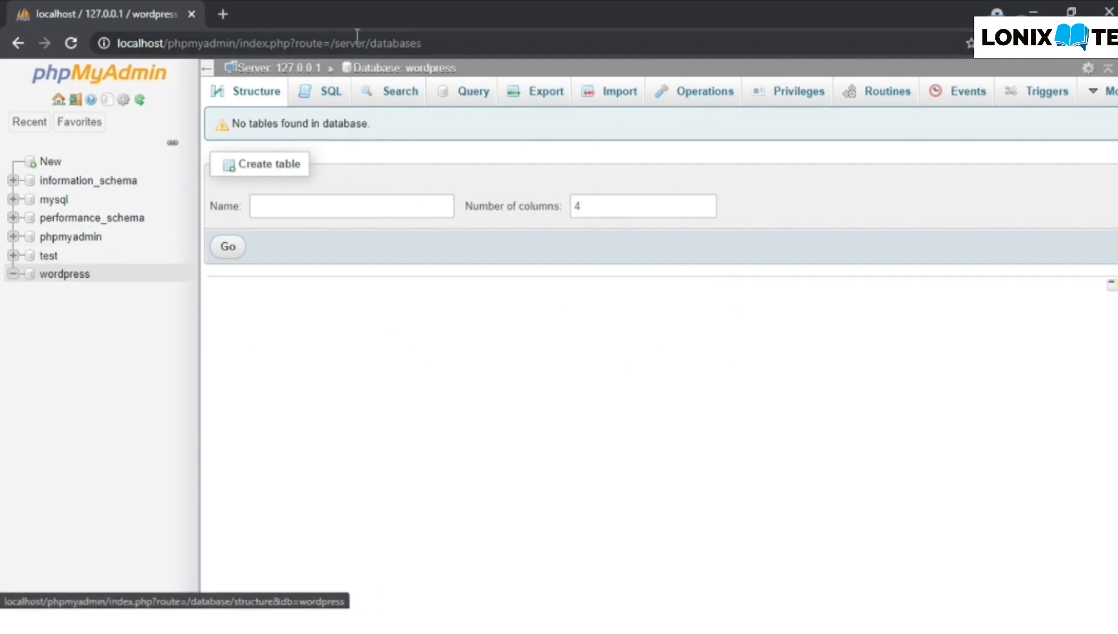
# - Replace the phpMyAdmin tab with a new tab showing localhost/wordpress
pyautogui.click(223, 13)
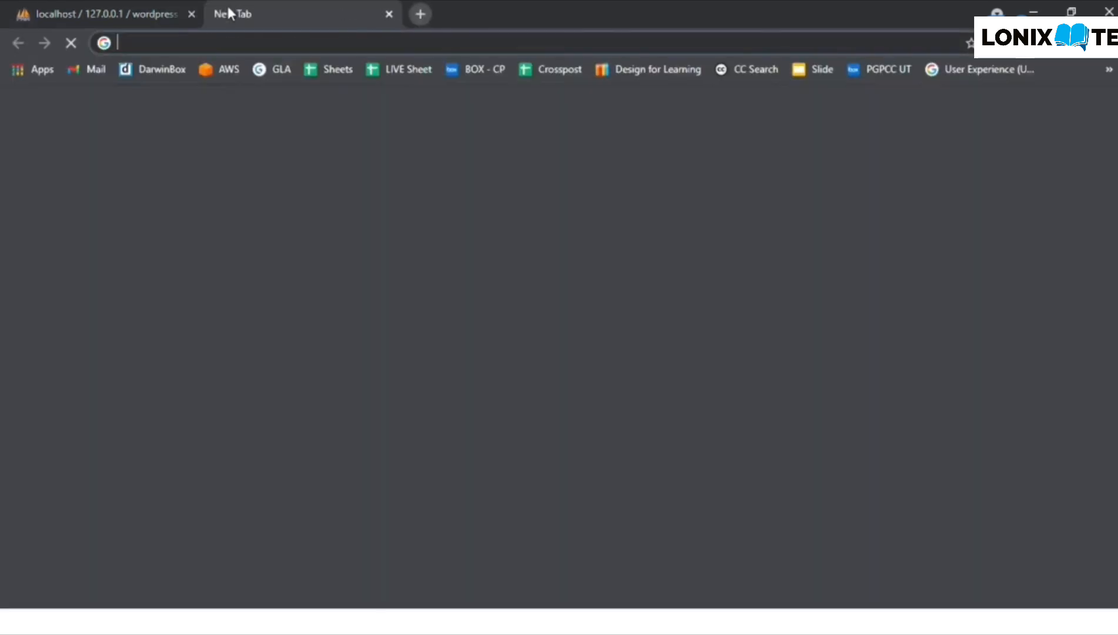
pyautogui.click(191, 13)
pyautogui.click(154, 42)
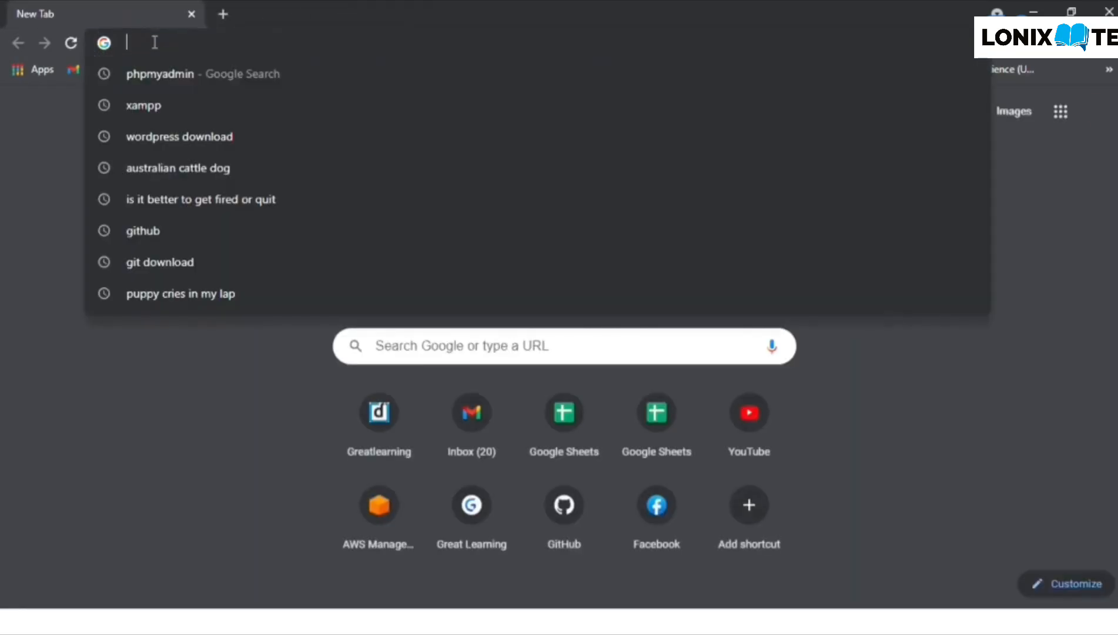
pyautogui.click(9, 157)
pyautogui.click(126, 43)
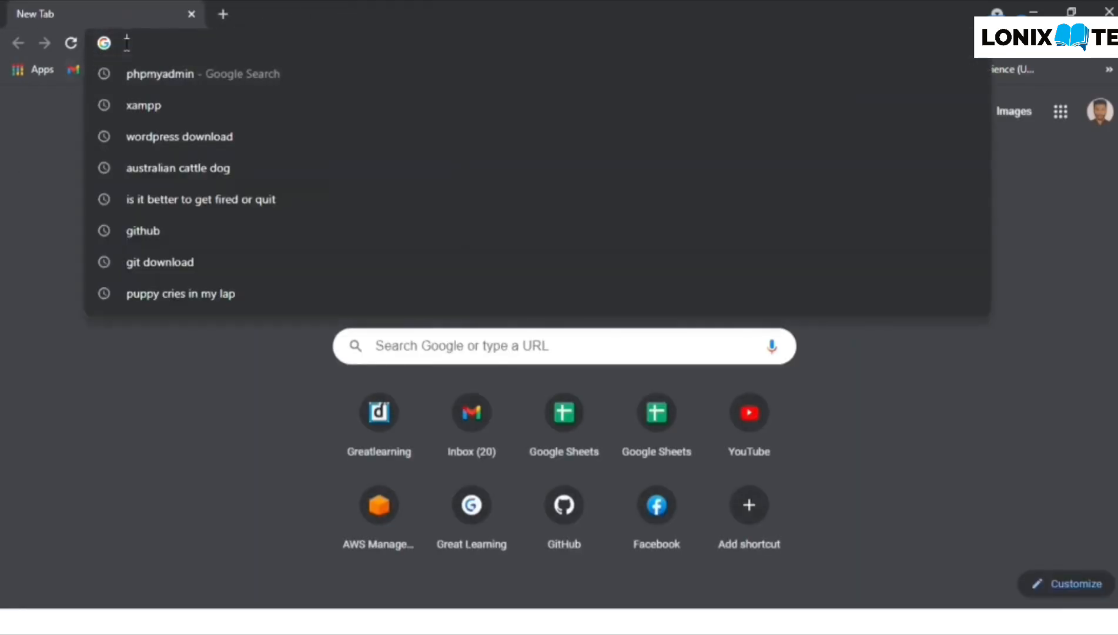
pyautogui.write('local')
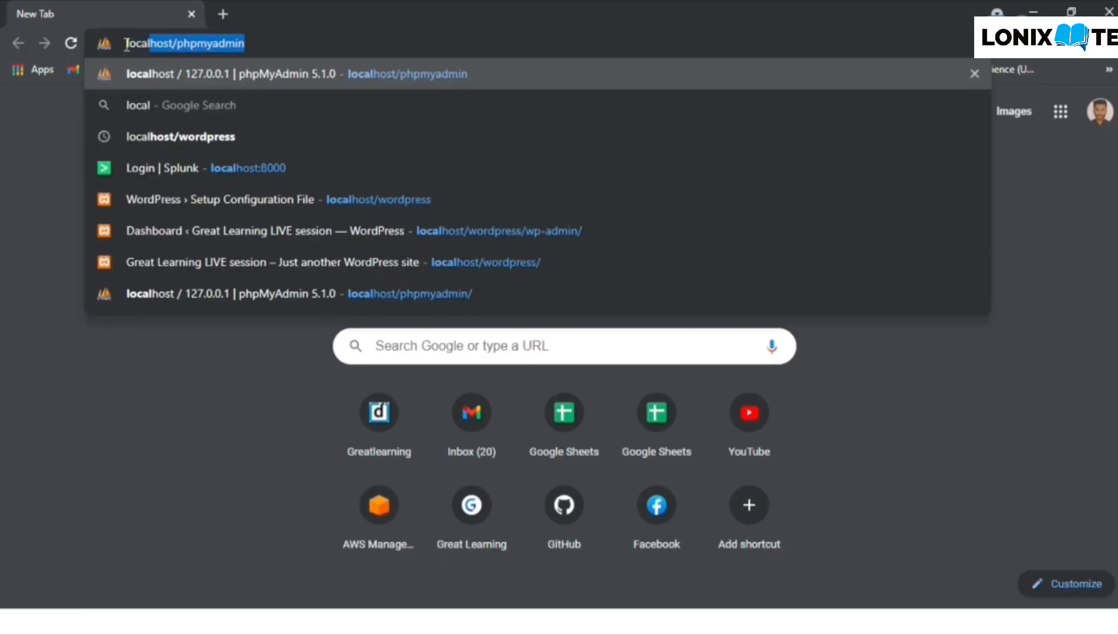
pyautogui.press('Right')
pyautogui.press('BackSpace')
pyautogui.press('BackSpace')
pyautogui.press('BackSpace')
pyautogui.press('BackSpace')
pyautogui.press('BackSpace')
pyautogui.press('BackSpace')
pyautogui.press('BackSpace')
pyautogui.press('BackSpace')
pyautogui.press('BackSpace')
pyautogui.press('BackSpace')
pyautogui.write('word')
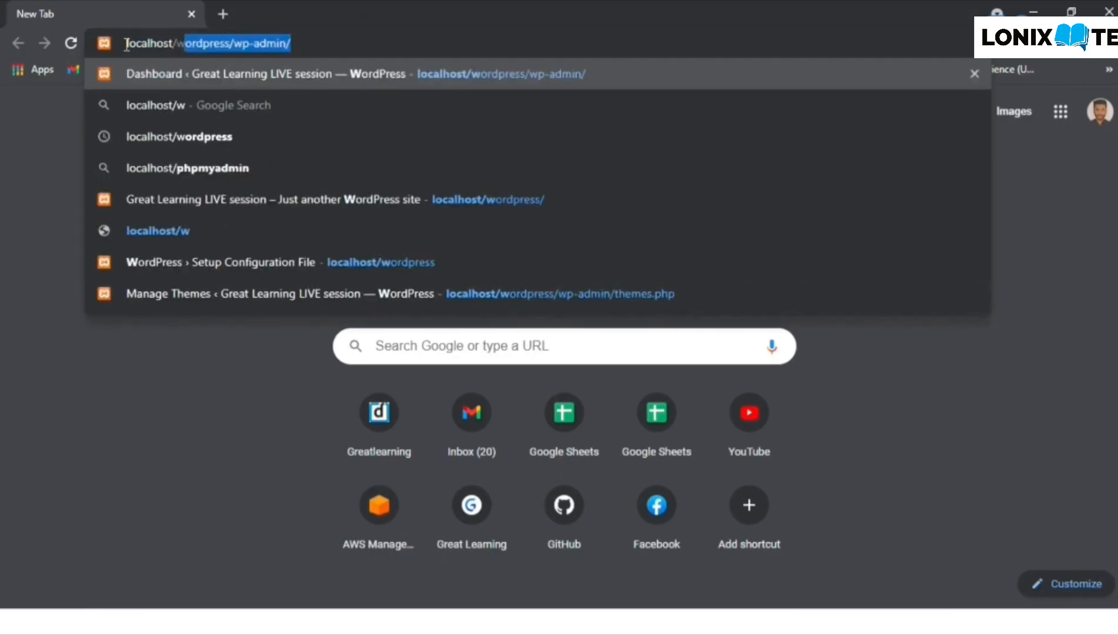
pyautogui.write('pres')
pyautogui.press('BackSpace')
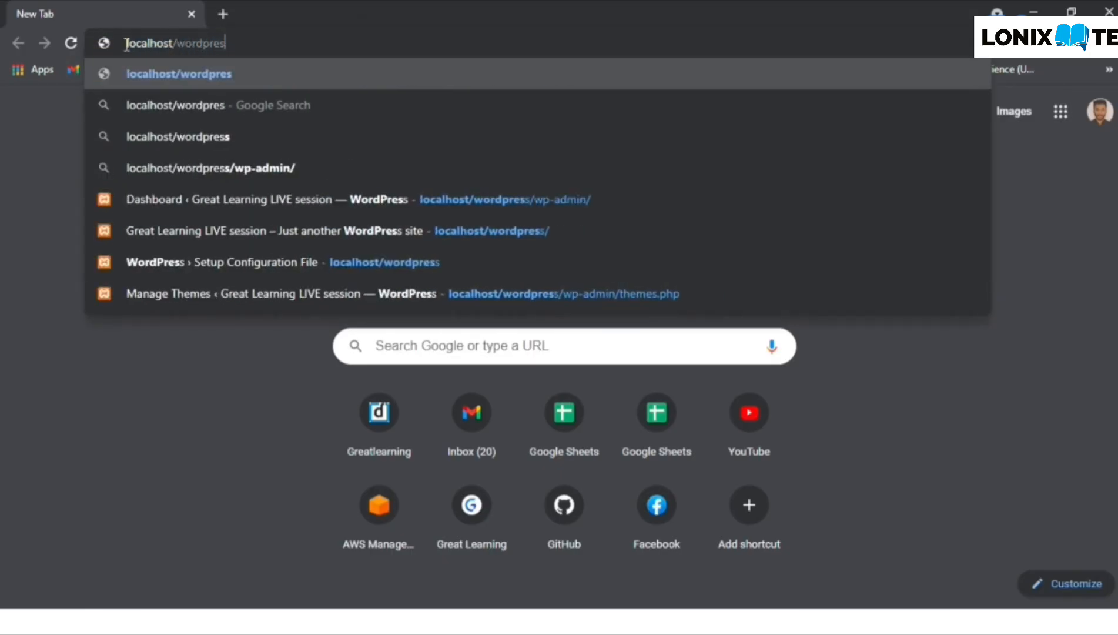
pyautogui.write('s')
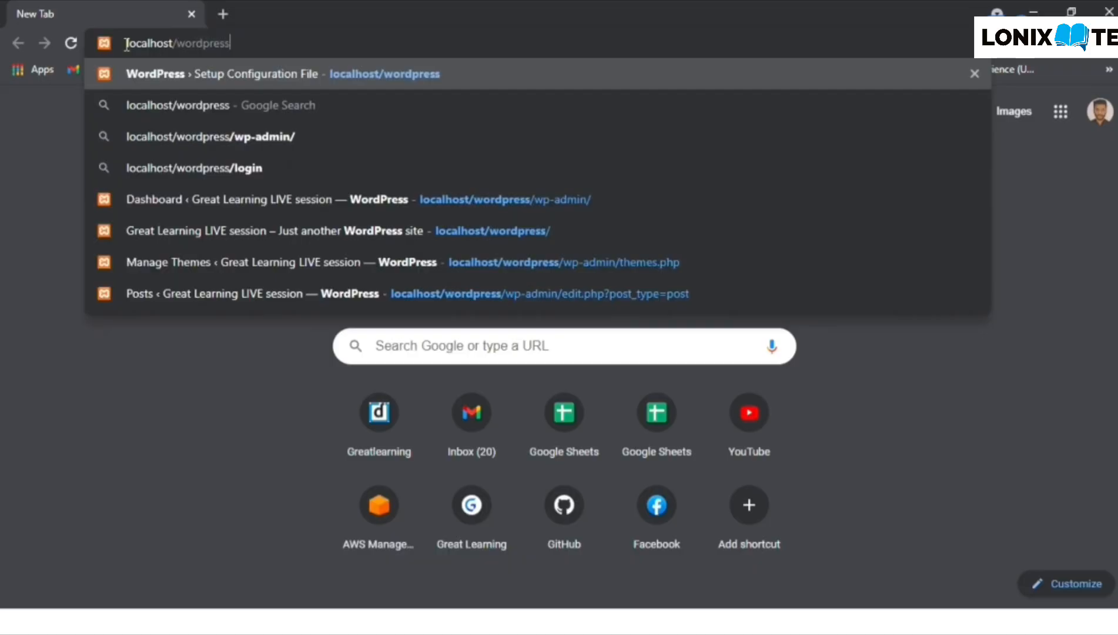
pyautogui.press('Return')
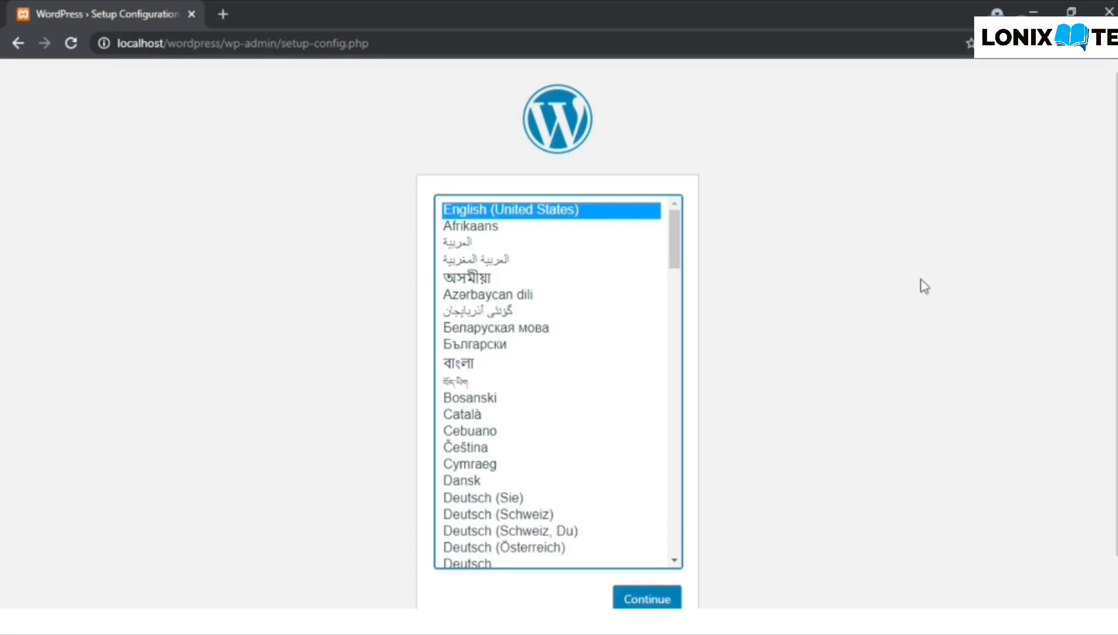
# - Continue the WordPress setup with English (United States) as the language
pyautogui.scroll(-1, 923, 285)
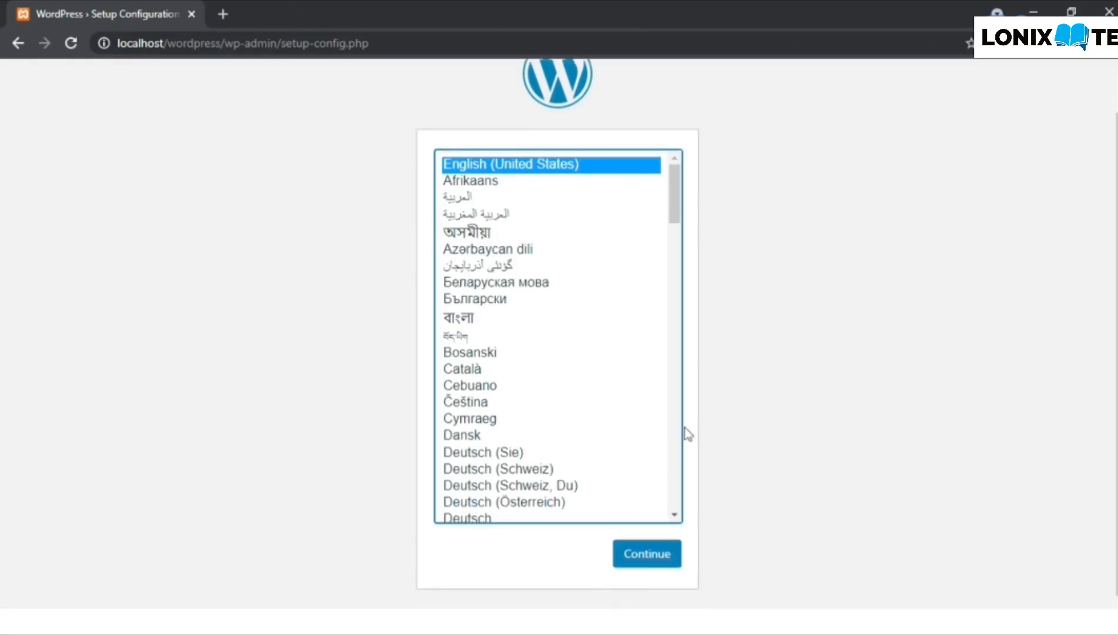
pyautogui.click(640, 565)
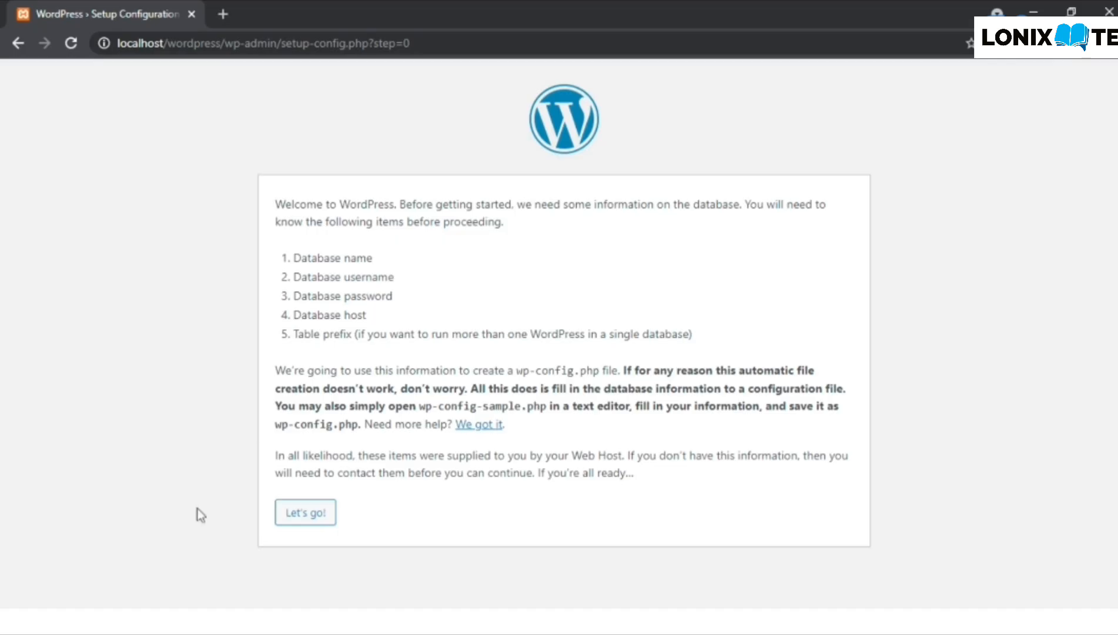
# - Open the database connection form, empty the Password field and set the Username to root
pyautogui.click(322, 526)
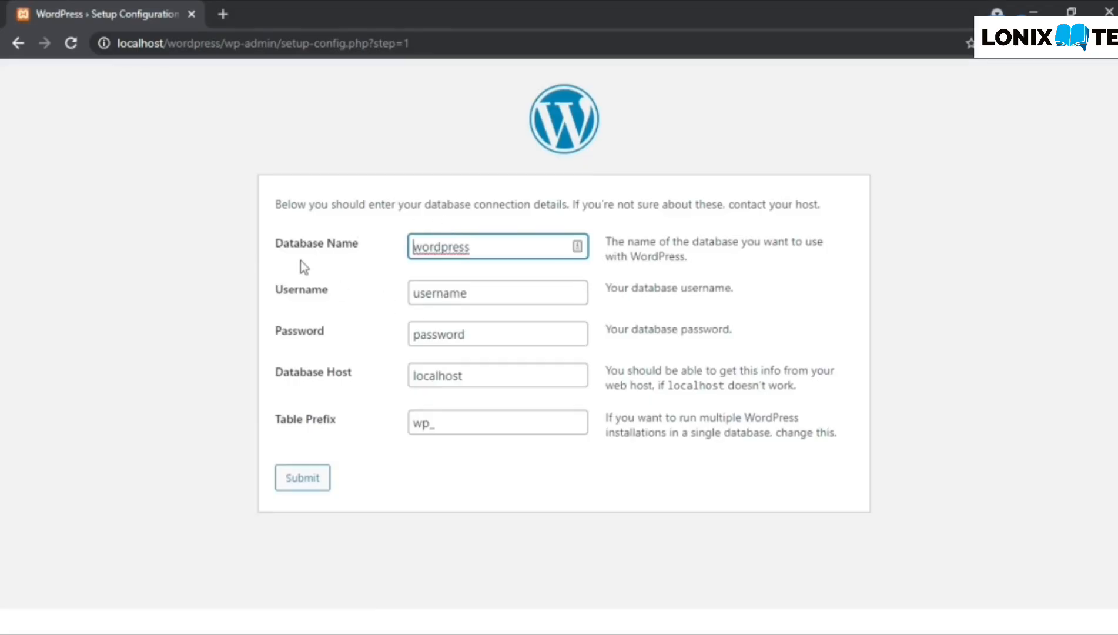
pyautogui.doubleClick(504, 332)
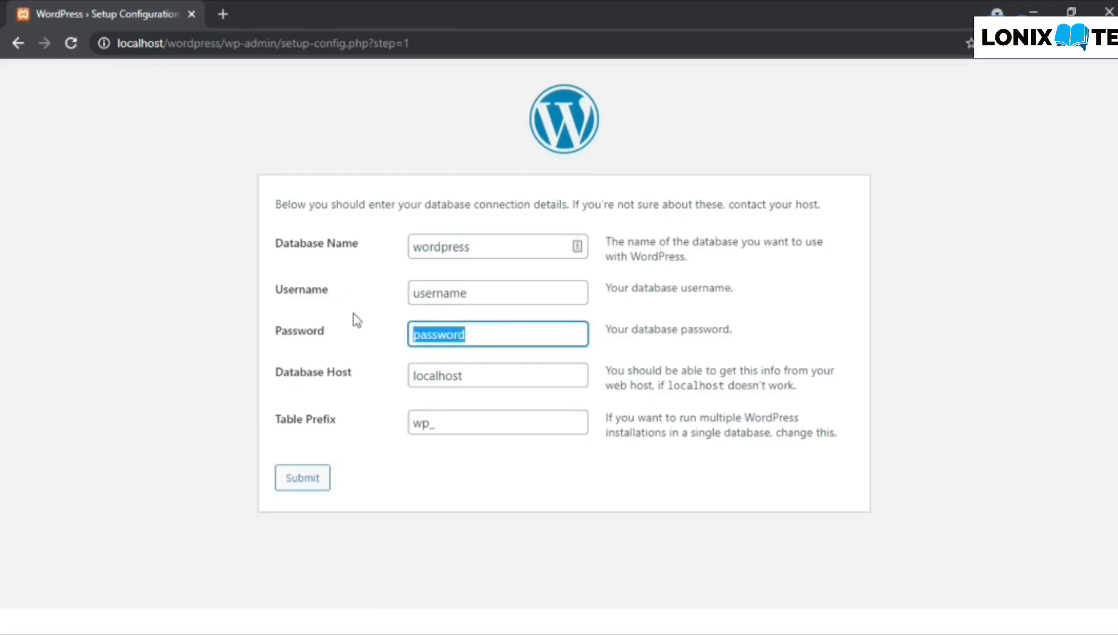
pyautogui.press('BackSpace')
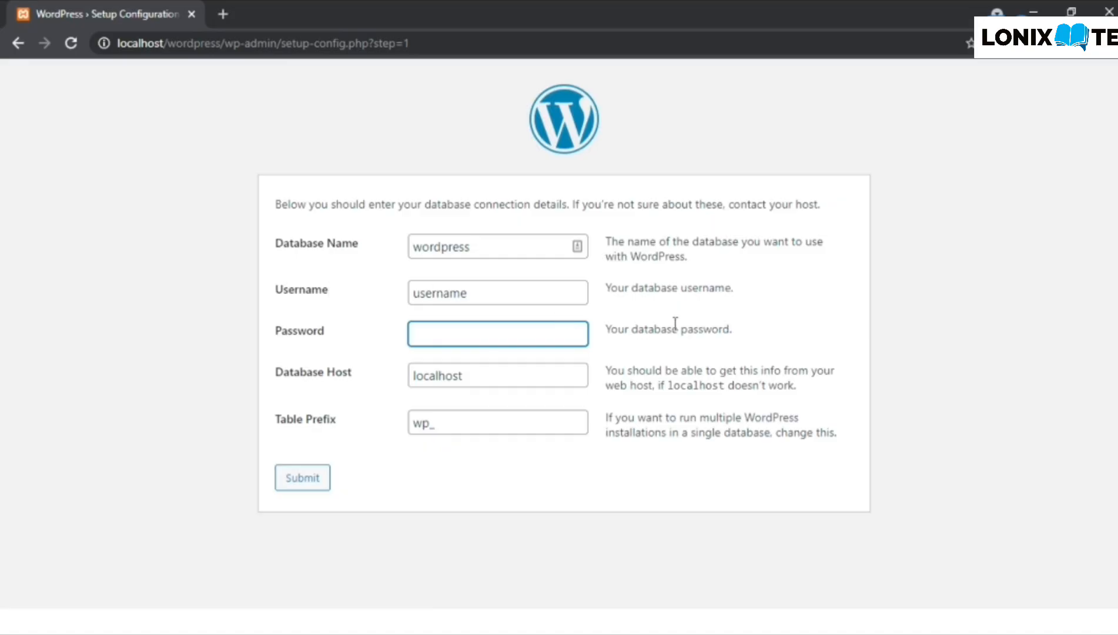
pyautogui.click(523, 291)
pyautogui.doubleClick(522, 290)
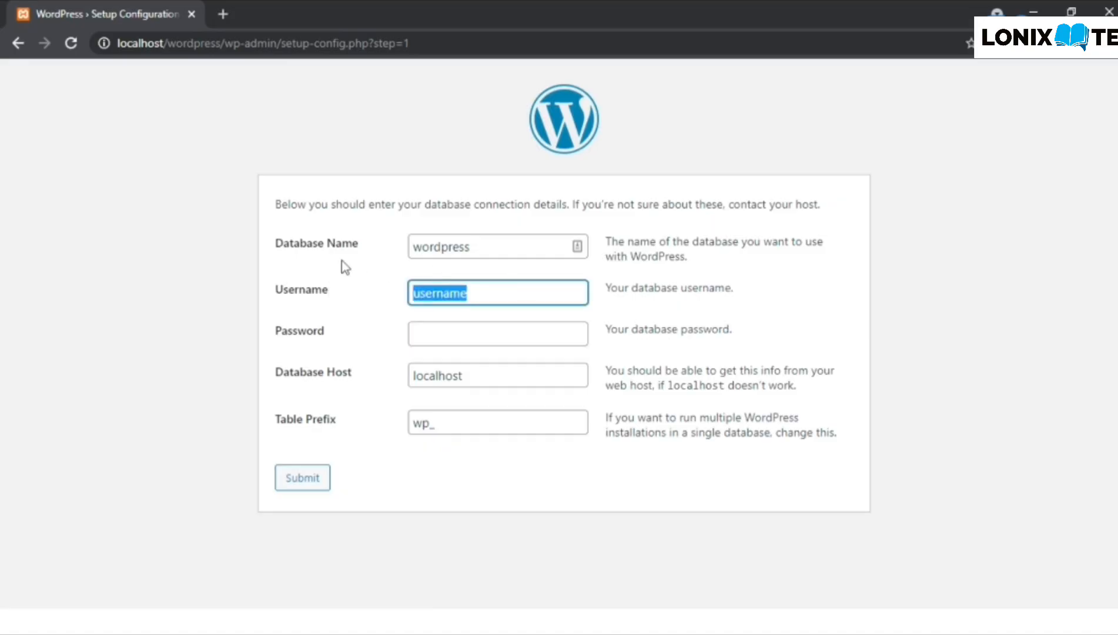
pyautogui.write('root')
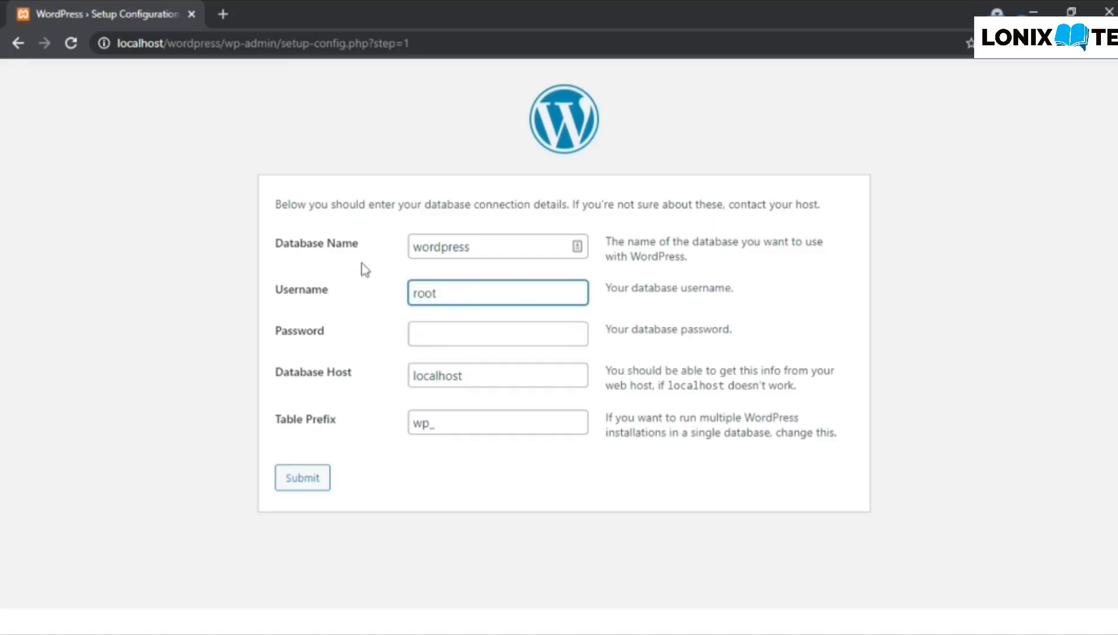
pyautogui.click(379, 274)
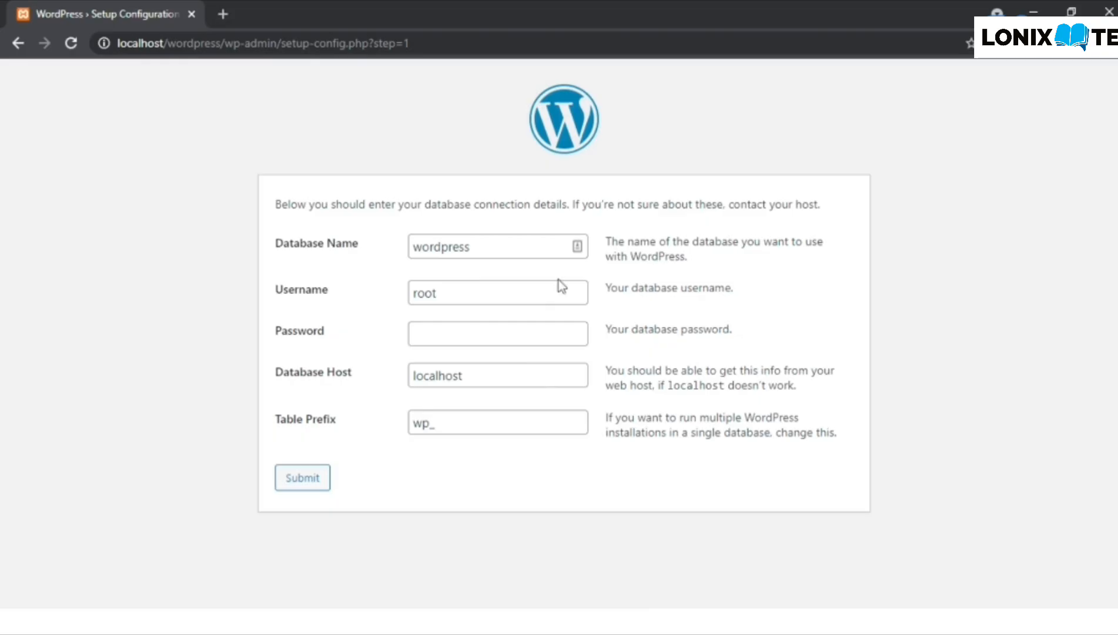
# - Change the Database Name from wordpress to wordpressdb
pyautogui.doubleClick(485, 292)
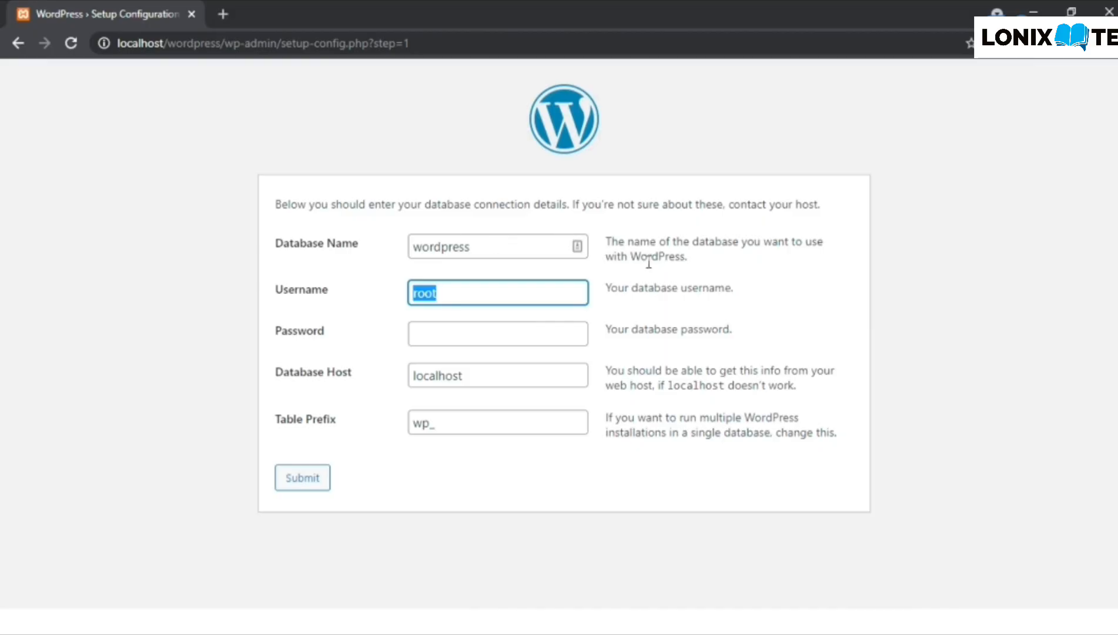
pyautogui.moveTo(606, 242); pyautogui.dragTo(732, 254)
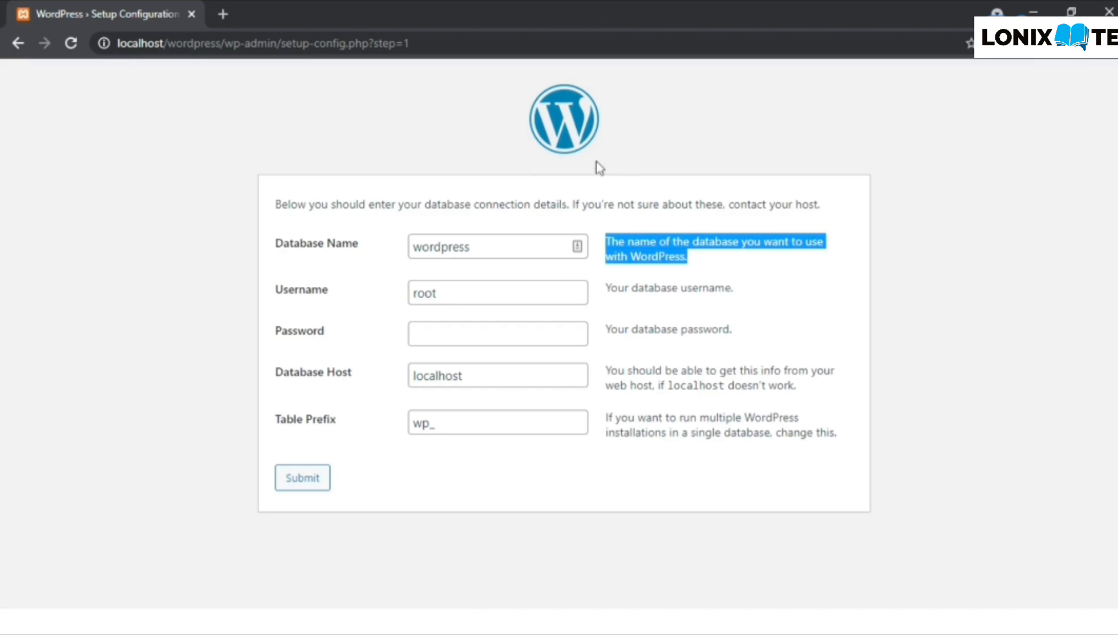
pyautogui.doubleClick(470, 246)
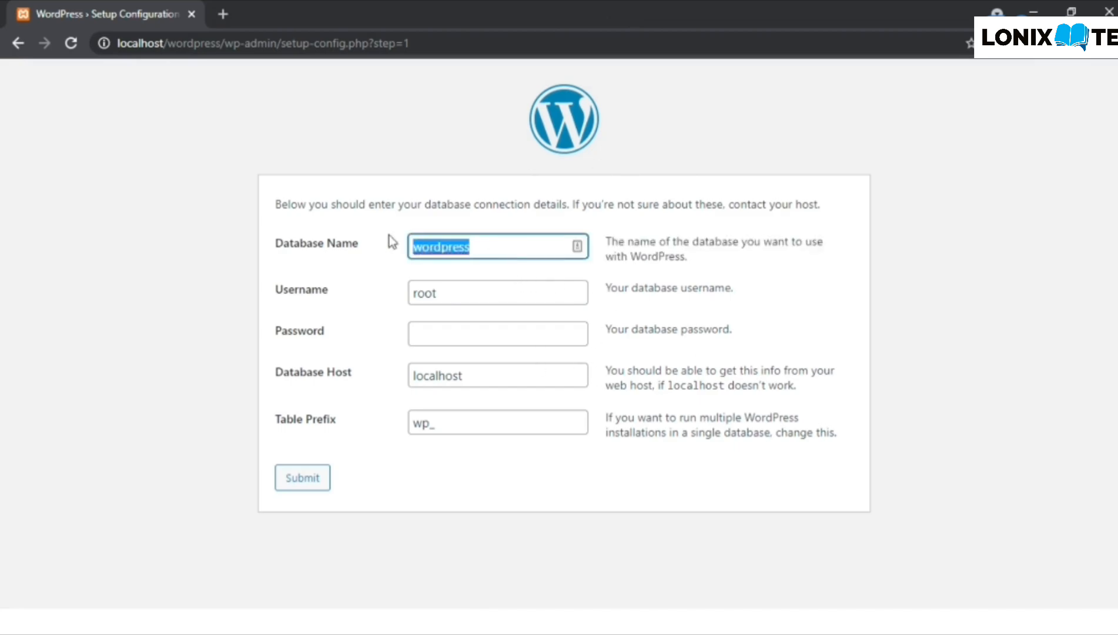
pyautogui.click(528, 246)
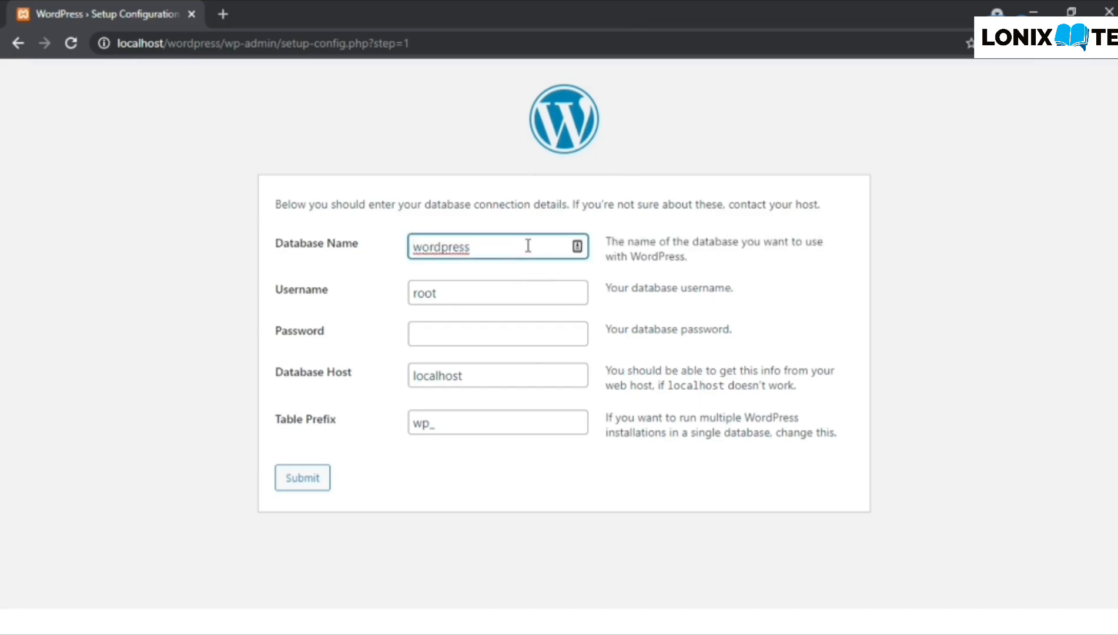
pyautogui.write('db')
pyautogui.click(228, 12)
pyautogui.write('phpmyadmin')
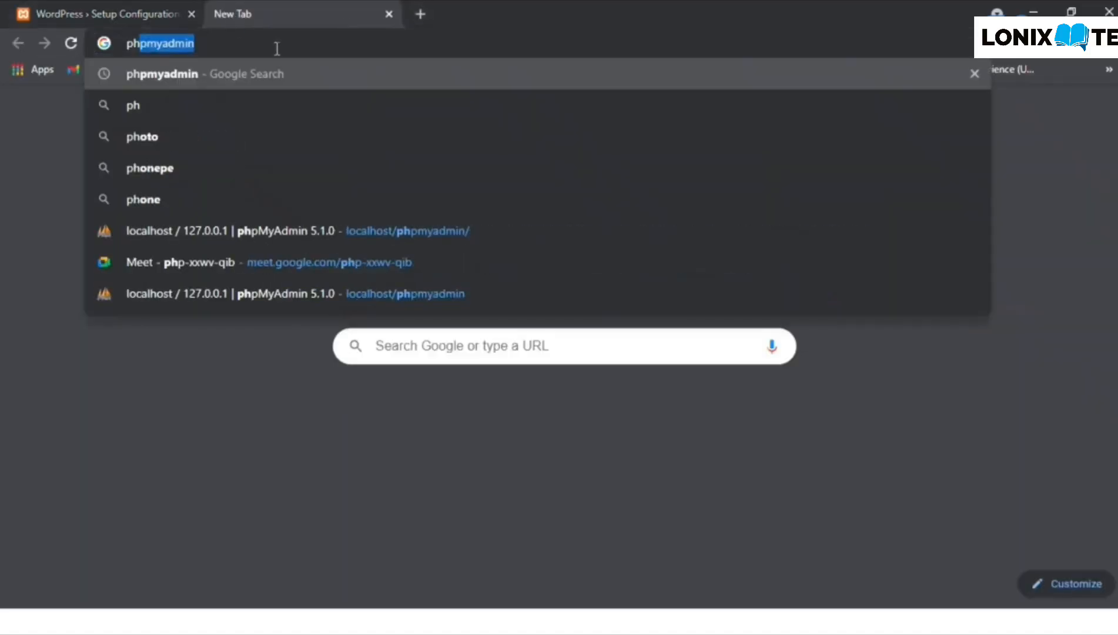
pyautogui.press('Right')
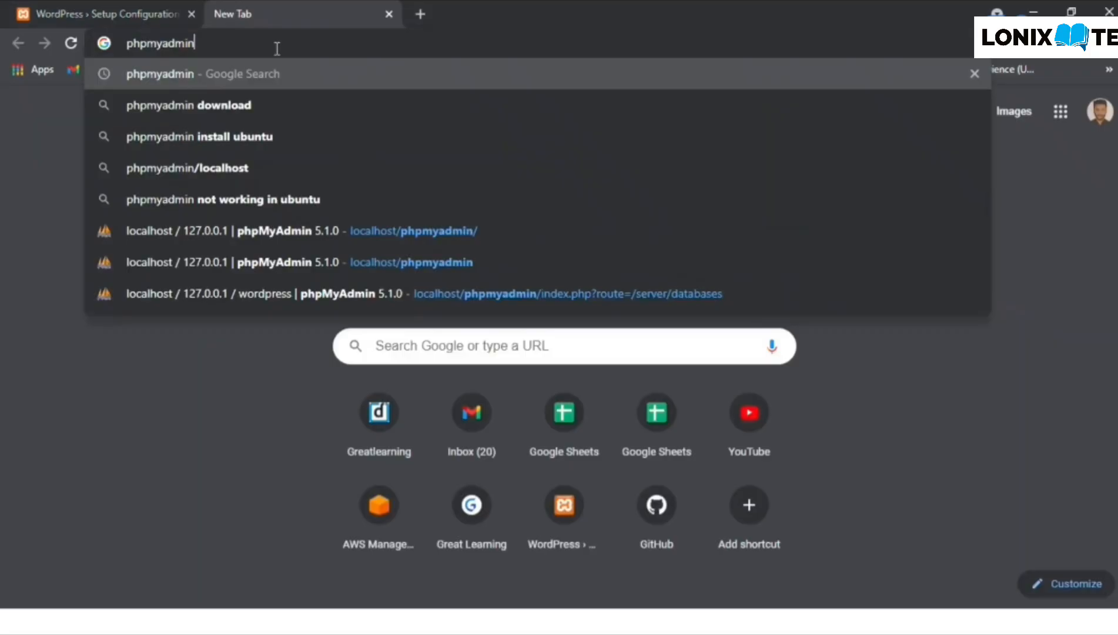
pyautogui.write('w')
pyautogui.press('BackSpace')
pyautogui.write('local')
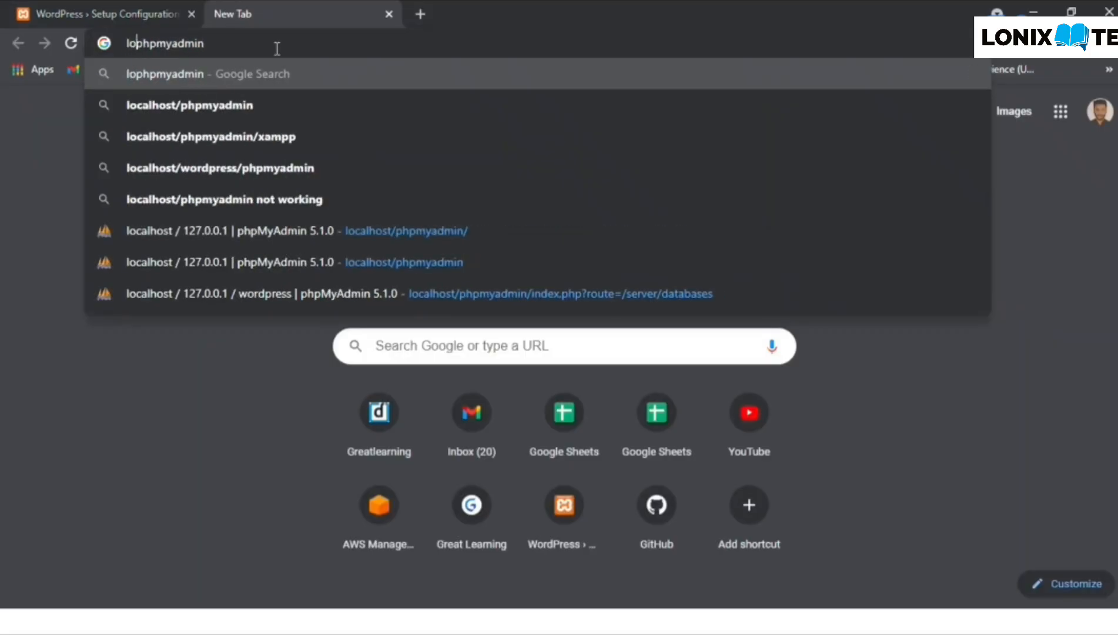
pyautogui.press('Down')
pyautogui.press('Return')
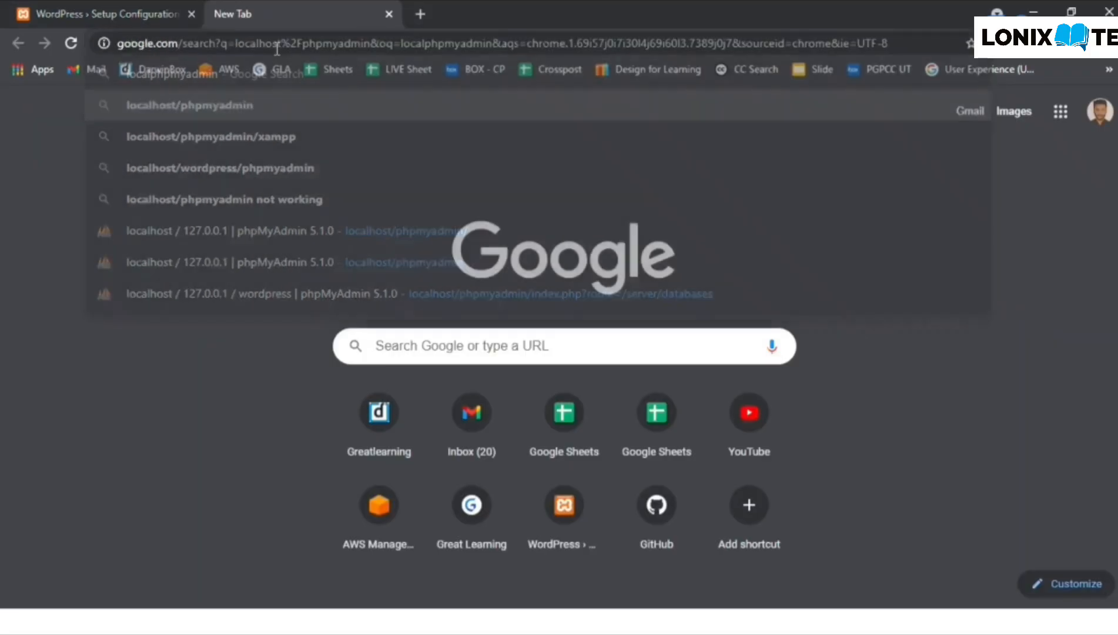
pyautogui.click(179, 8)
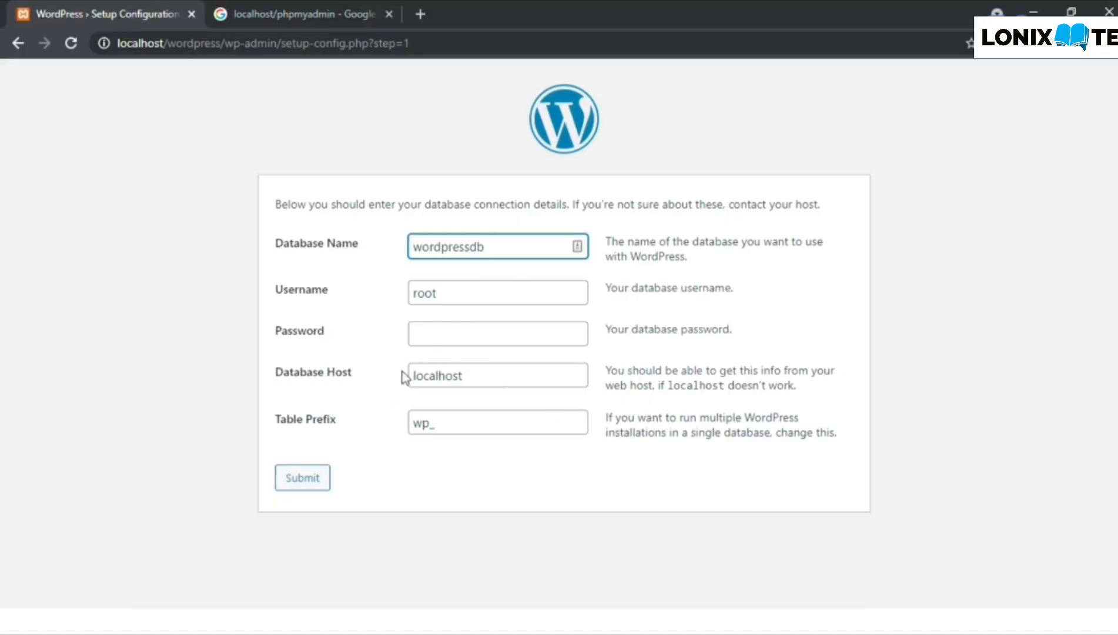
pyautogui.click(364, 10)
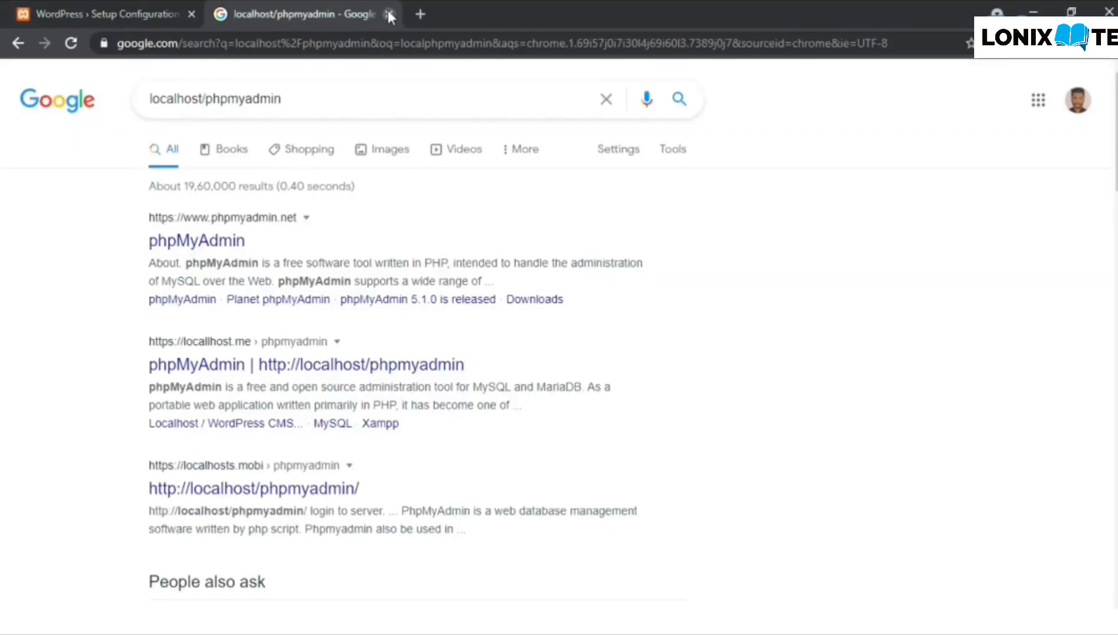
pyautogui.click(155, 4)
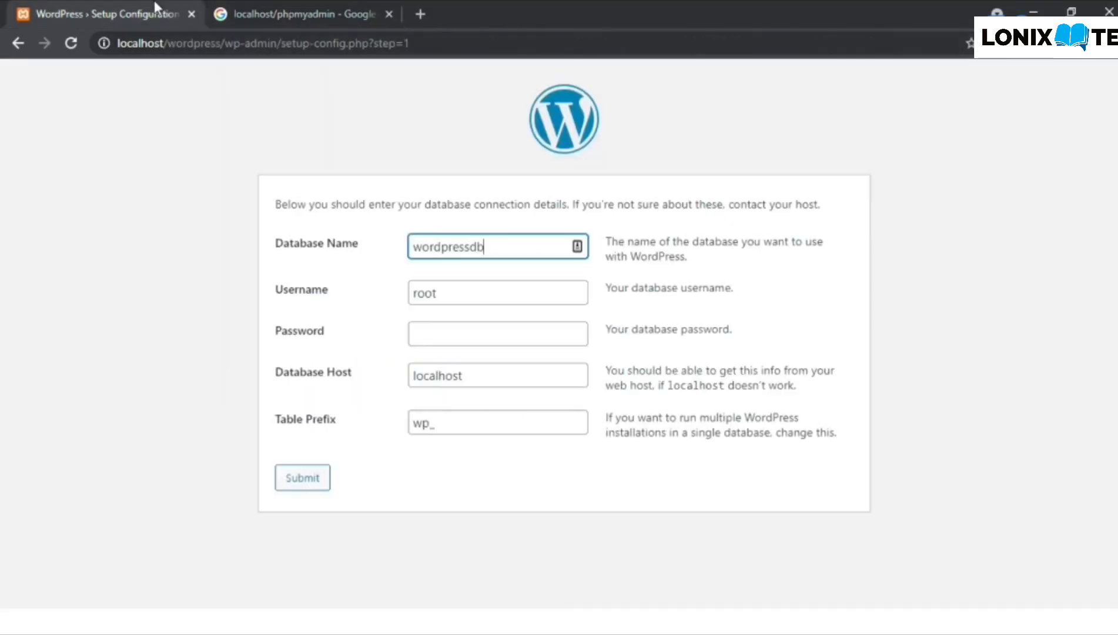
pyautogui.click(389, 15)
# - Change the database name back to wordpress, submit the details and run the installation
pyautogui.click(497, 248)
pyautogui.press('BackSpace')
pyautogui.press('BackSpace')
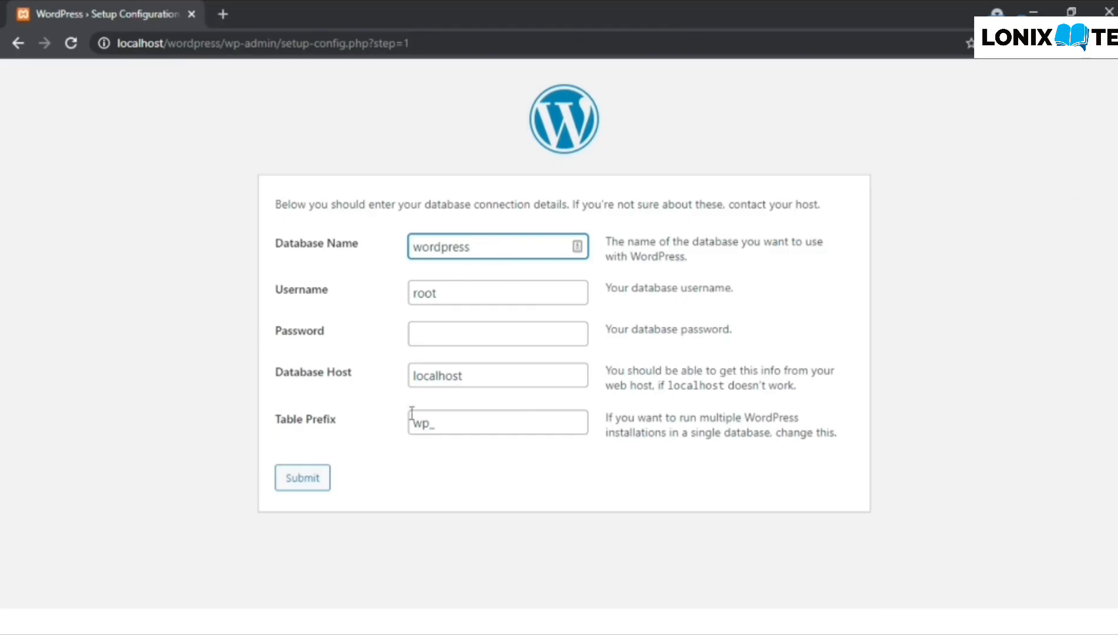
pyautogui.click(297, 485)
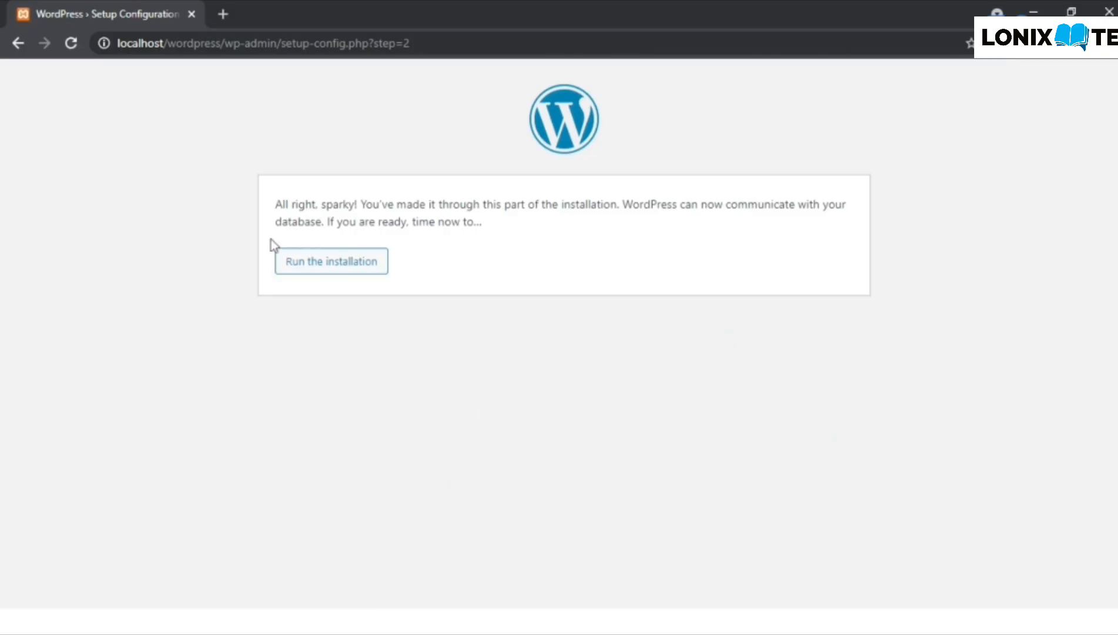
pyautogui.click(352, 270)
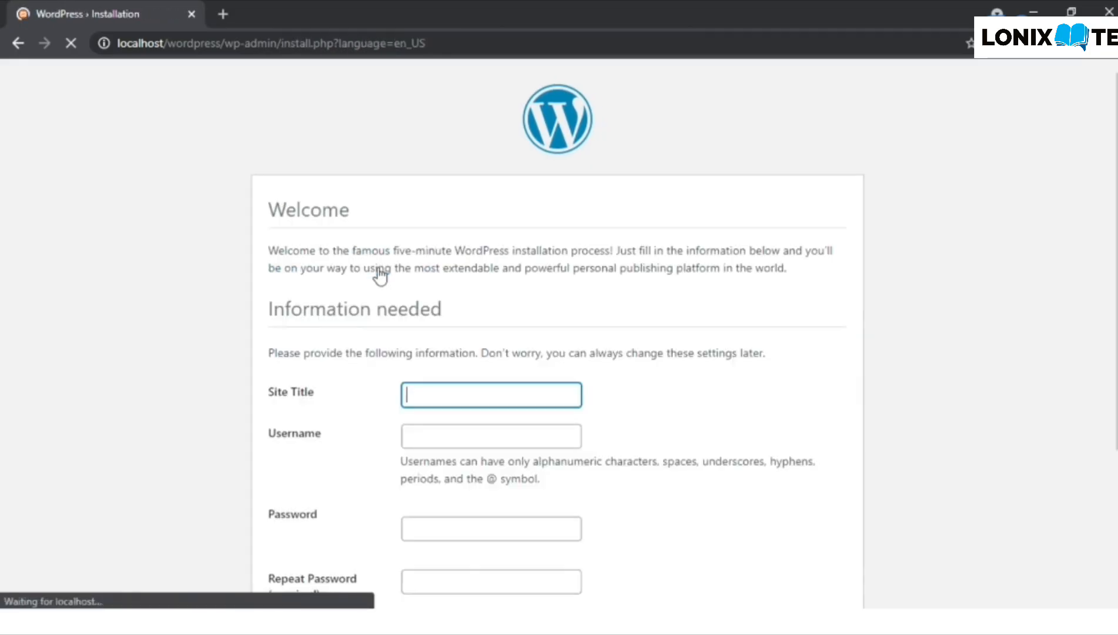
# - Set the site title to 'Great Learning - Project', starting from the autofill suggestion
pyautogui.scroll(-3, 379, 382)
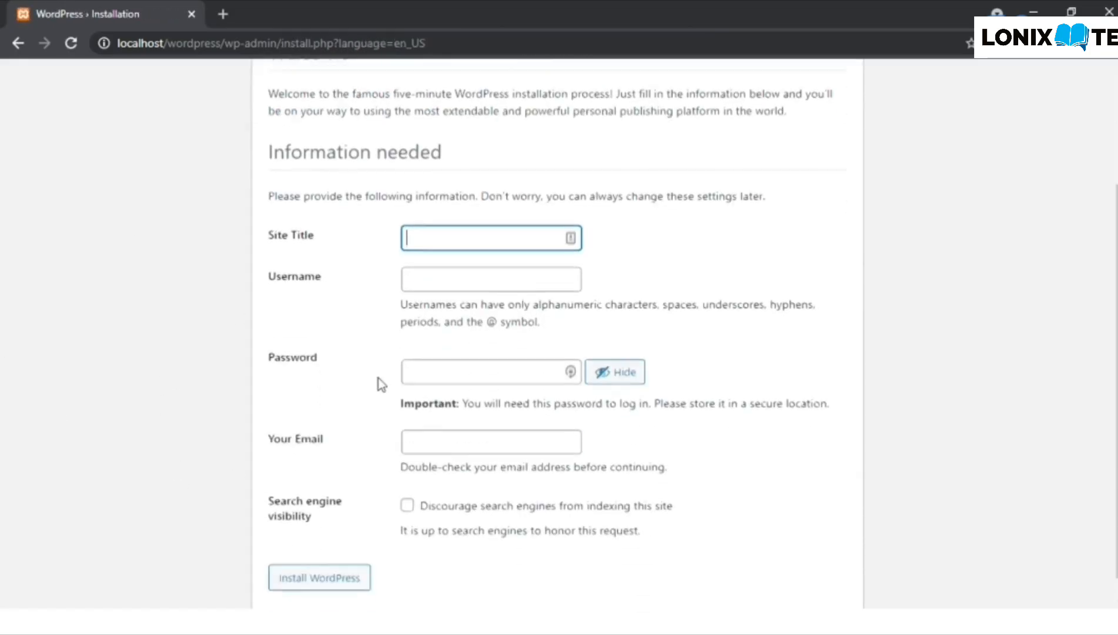
pyautogui.scroll(-1, 382, 385)
pyautogui.scroll(2, 381, 386)
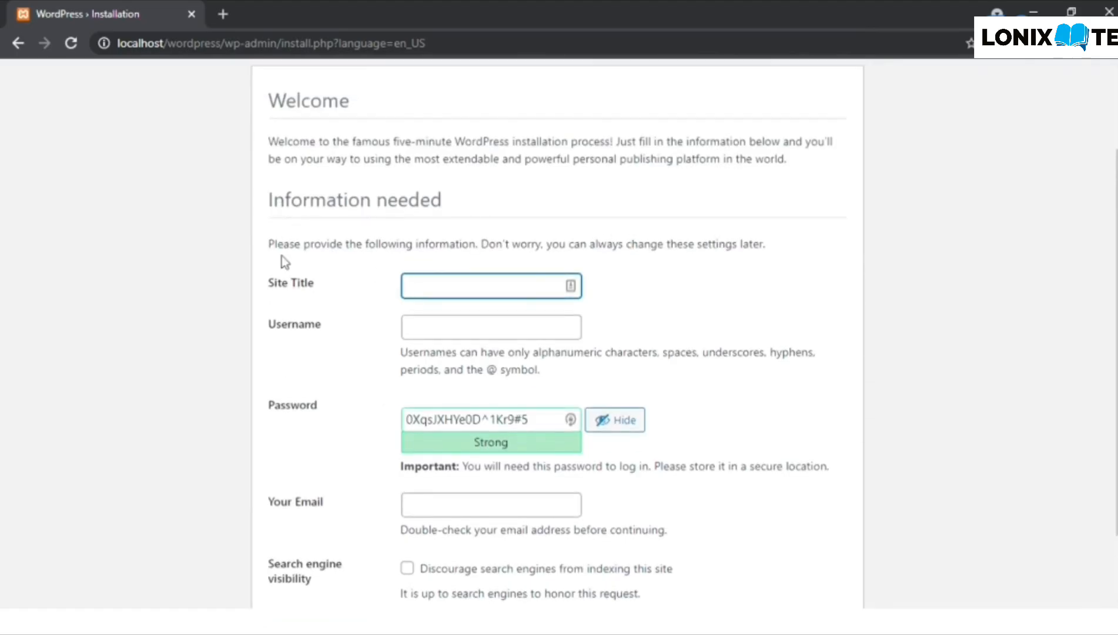
pyautogui.click(499, 287)
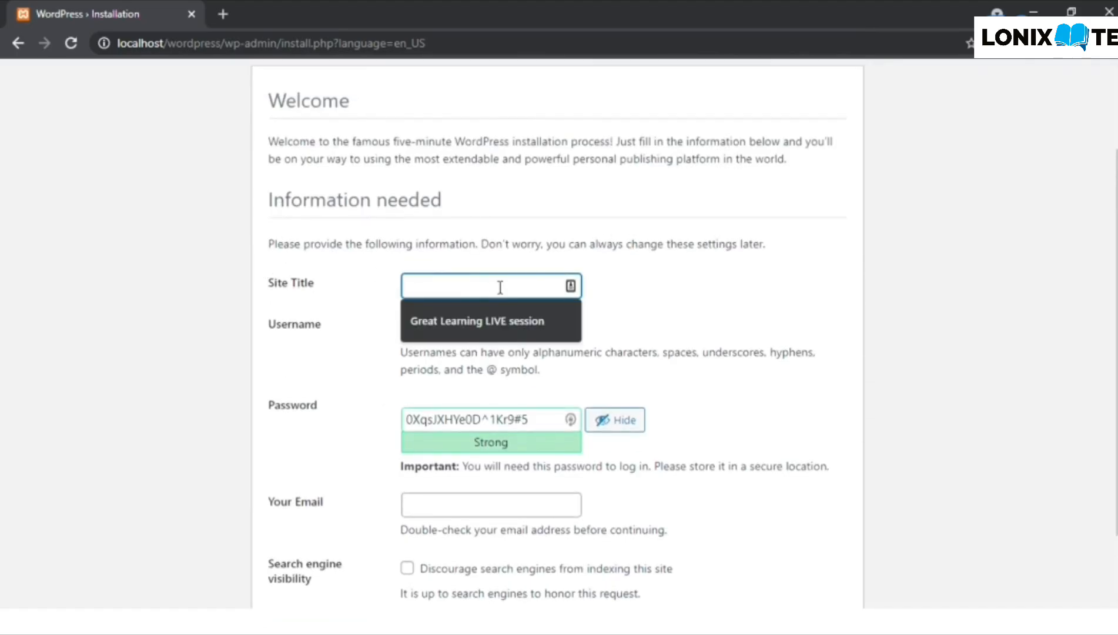
pyautogui.click(415, 317)
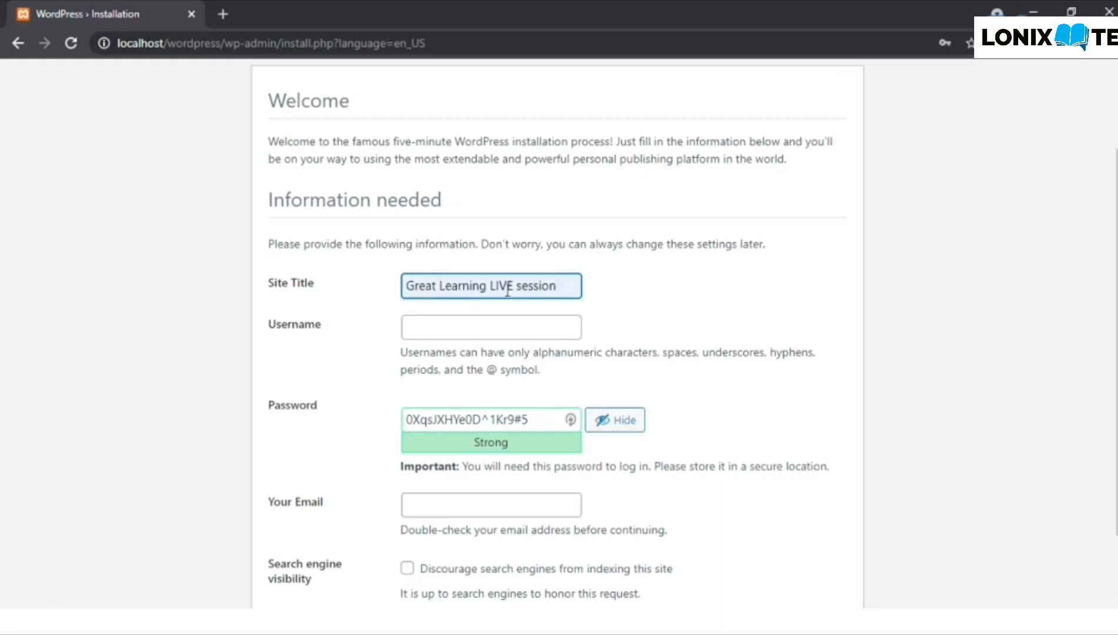
pyautogui.press('Delete')
pyautogui.press('Delete')
pyautogui.press('Delete')
pyautogui.press('Delete')
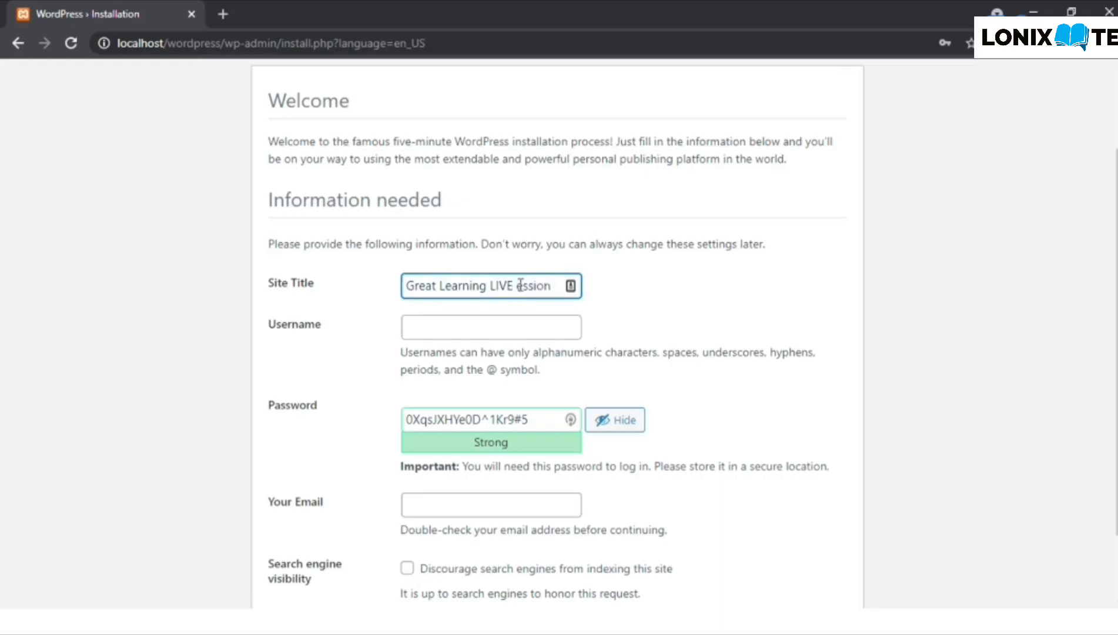
pyautogui.press('BackSpace')
pyautogui.press('BackSpace')
pyautogui.press('BackSpace')
pyautogui.press('BackSpace')
pyautogui.press('BackSpace')
pyautogui.press('BackSpace')
pyautogui.write('- Project')
pyautogui.click(357, 308)
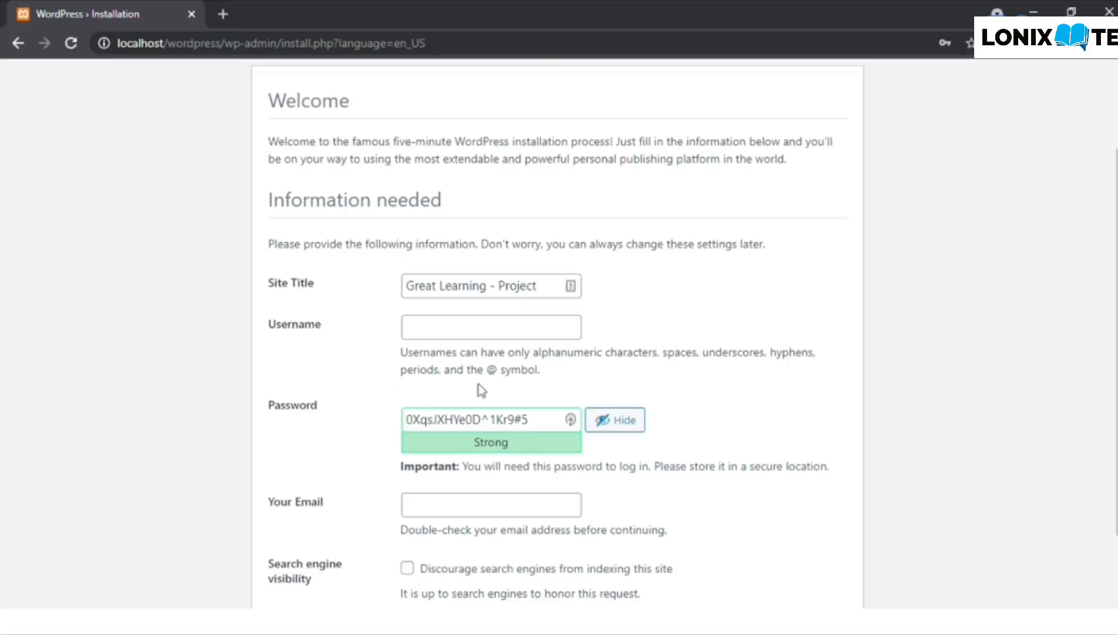
# - Enter admin as the username and hide the generated password
pyautogui.click(456, 331)
pyautogui.write('admin')
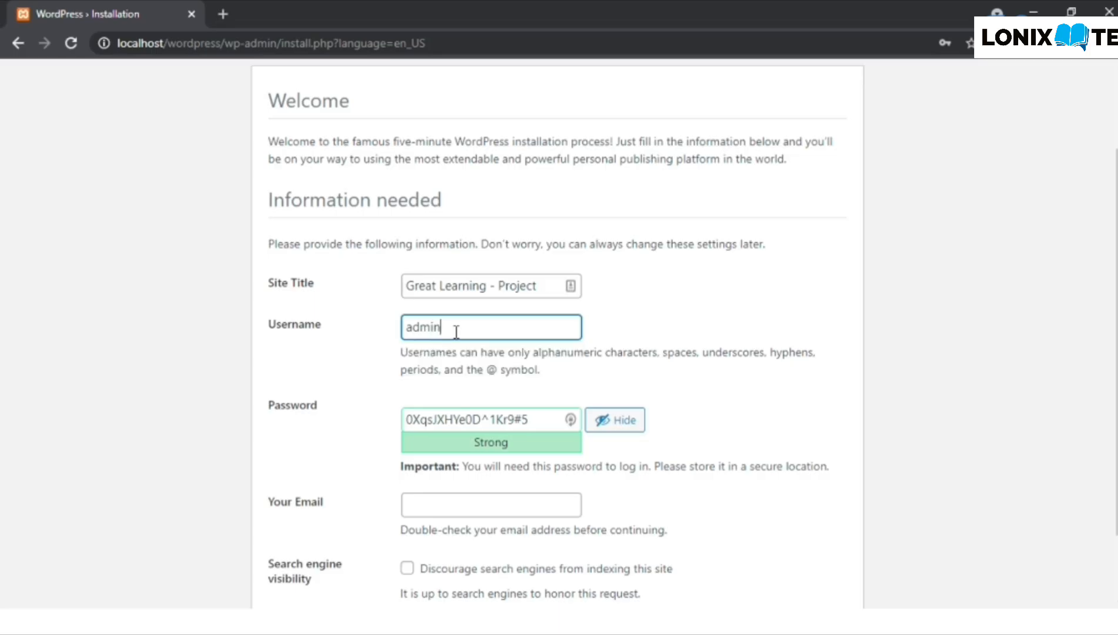
pyautogui.click(333, 405)
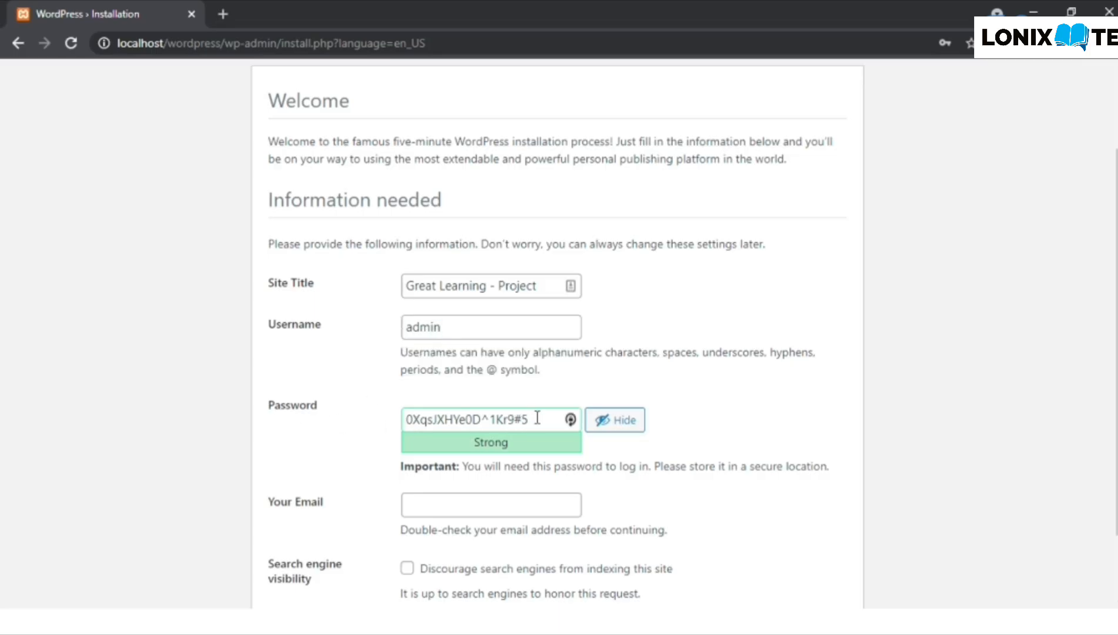
pyautogui.moveTo(538, 418); pyautogui.dragTo(409, 423)
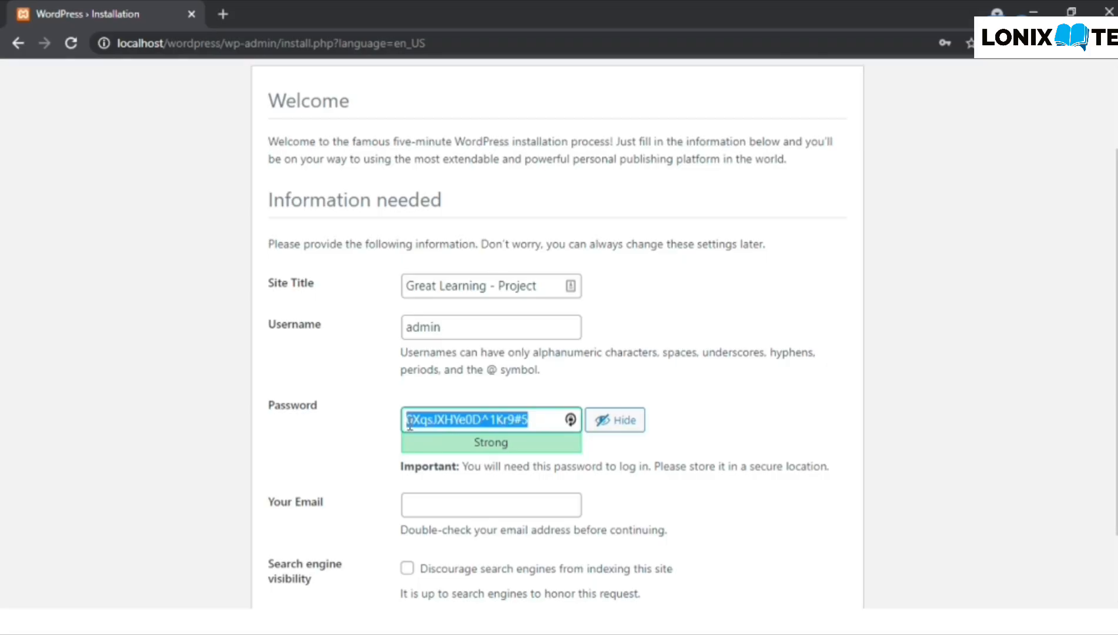
pyautogui.click(362, 434)
pyautogui.scroll(-1, 362, 435)
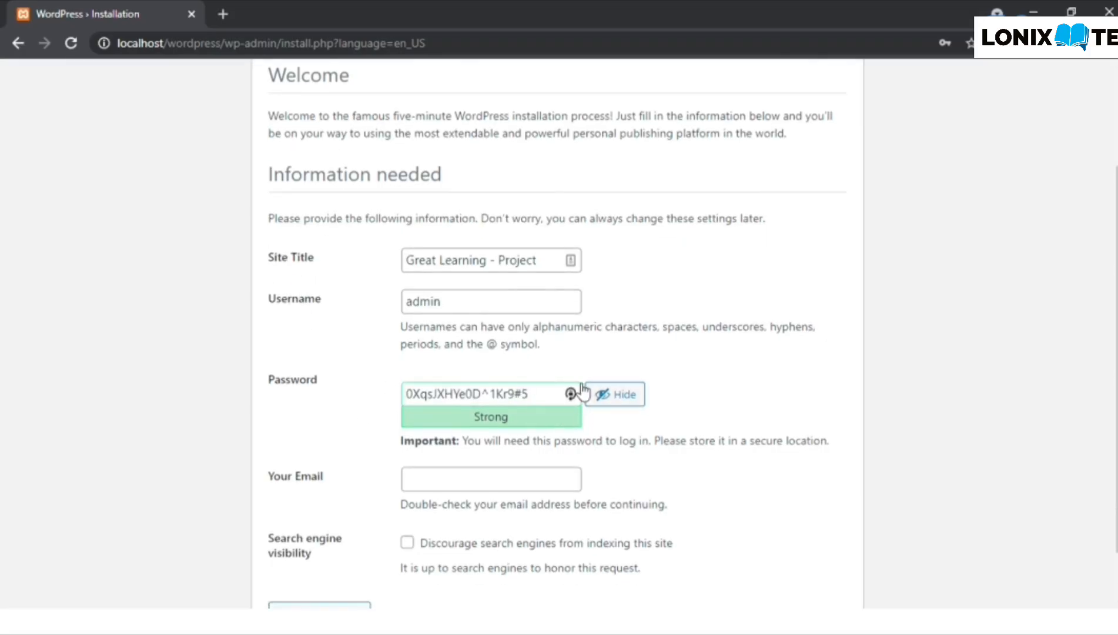
pyautogui.moveTo(550, 393); pyautogui.dragTo(379, 392)
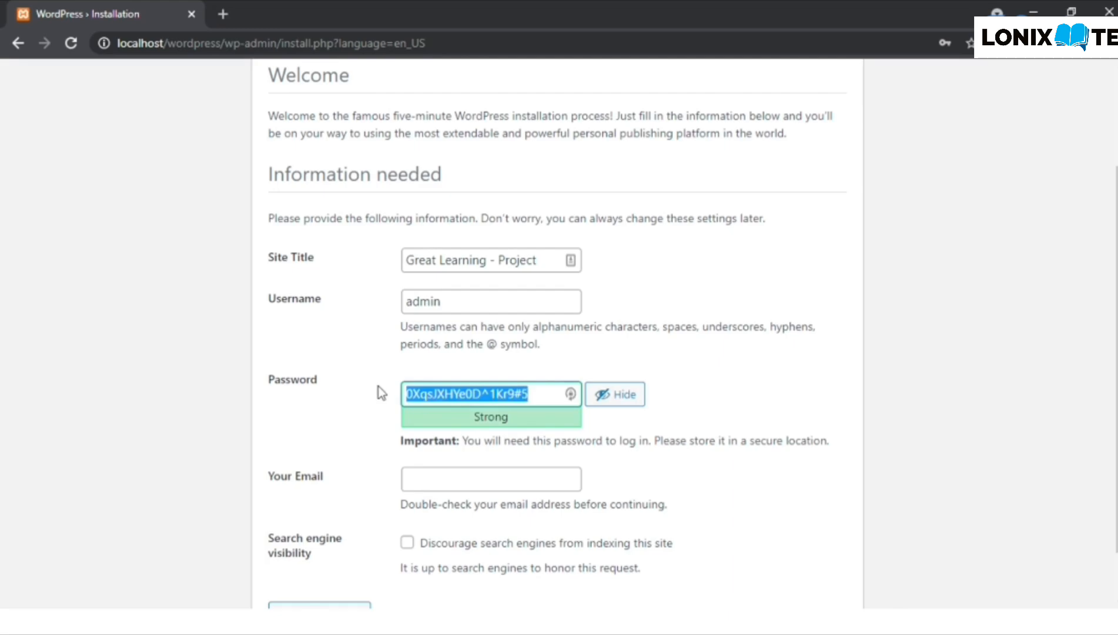
pyautogui.click(625, 401)
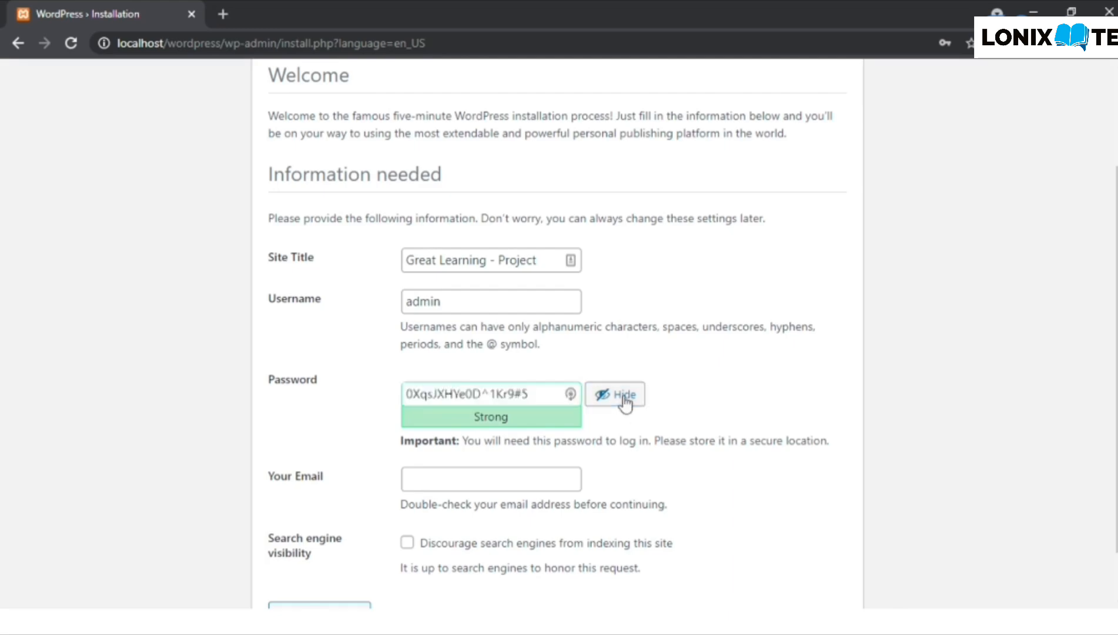
pyautogui.click(625, 401)
pyautogui.click(519, 395)
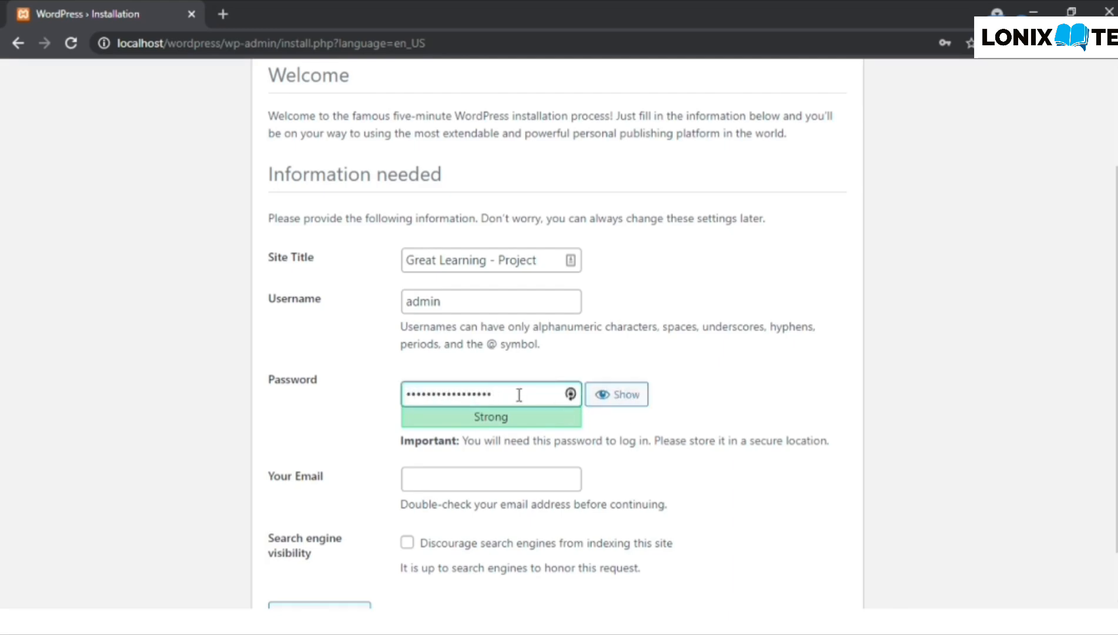
# - Swap the generated password for a pasted custom strong password, check it, then mask it
pyautogui.press('BackSpace')
pyautogui.press('BackSpace')
pyautogui.press('BackSpace')
pyautogui.press('BackSpace')
pyautogui.press('BackSpace')
pyautogui.press('BackSpace')
pyautogui.press('BackSpace')
pyautogui.press('BackSpace')
pyautogui.press('BackSpace')
pyautogui.press('BackSpace')
pyautogui.press('BackSpace')
pyautogui.press('BackSpace')
pyautogui.press('BackSpace')
pyautogui.press('BackSpace')
pyautogui.press('BackSpace')
pyautogui.press('BackSpace')
pyautogui.press('BackSpace')
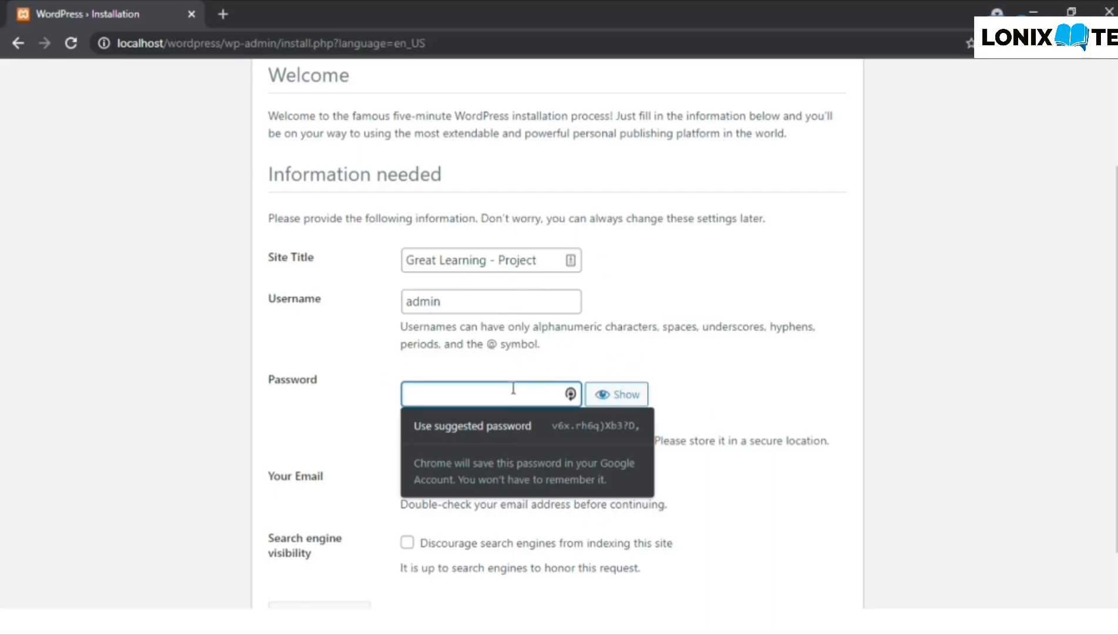
pyautogui.write('adm')
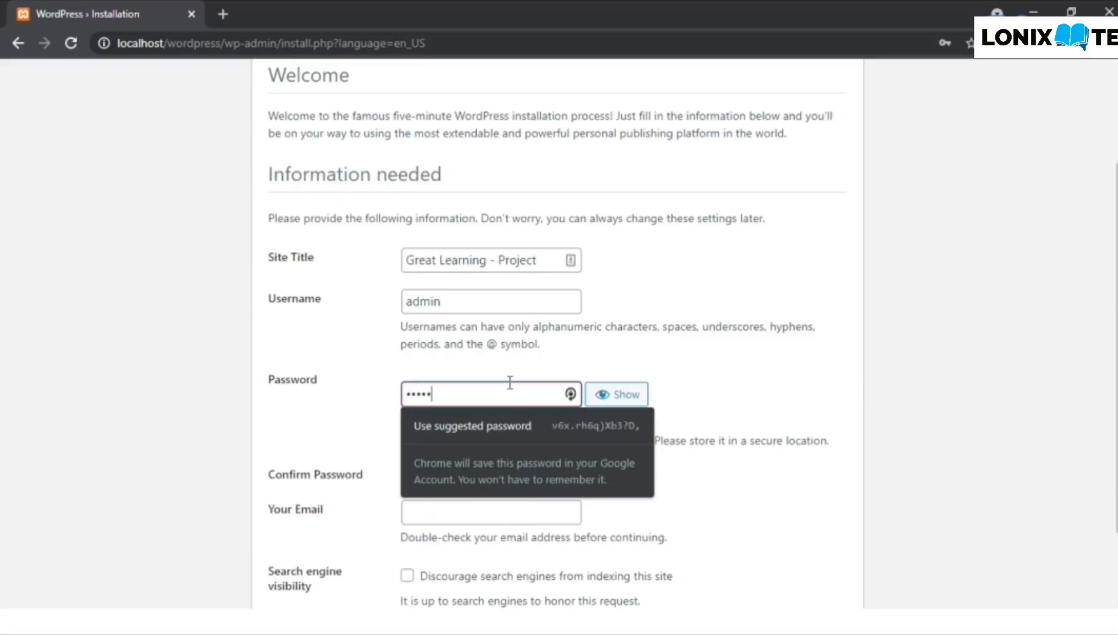
pyautogui.write('in12')
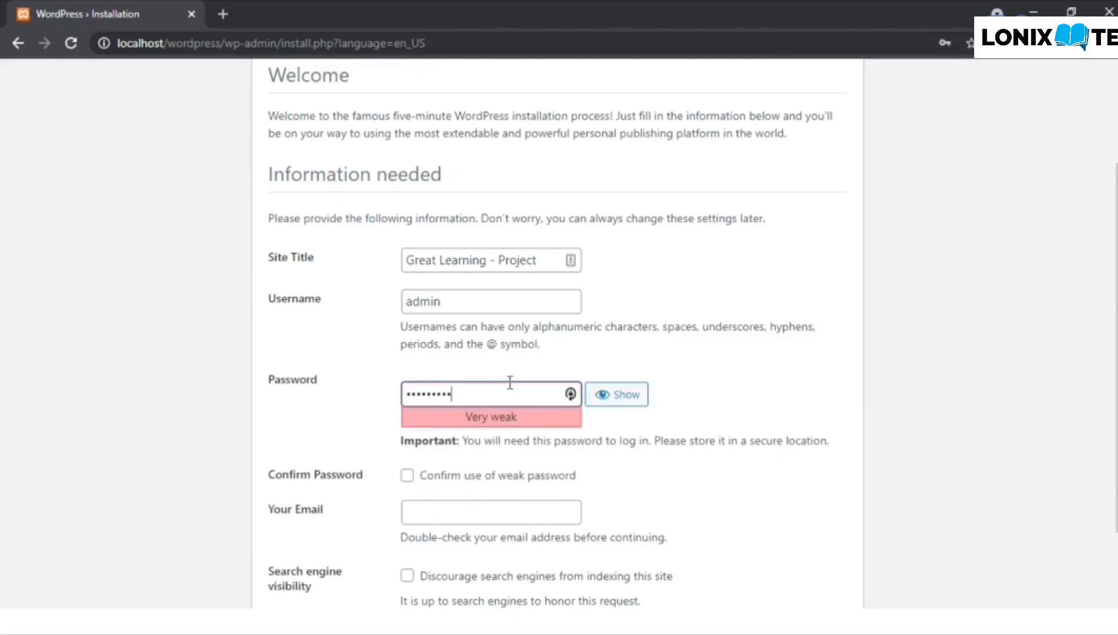
pyautogui.hotkey('ctrl', 'a')
pyautogui.press('BackSpace')
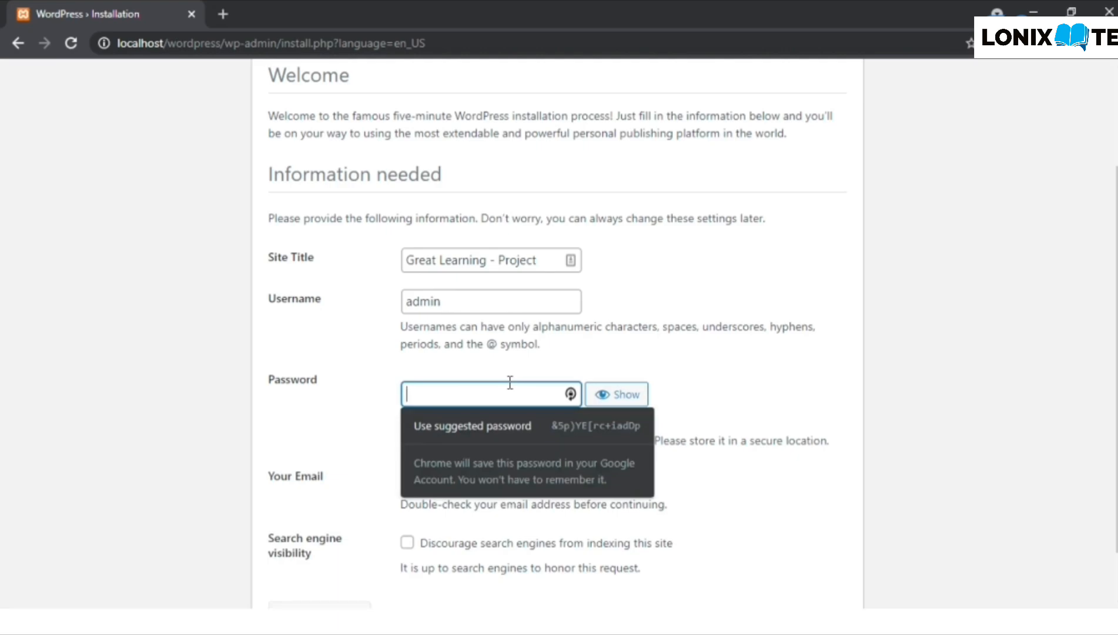
pyautogui.hotkey('ctrl', 'v')
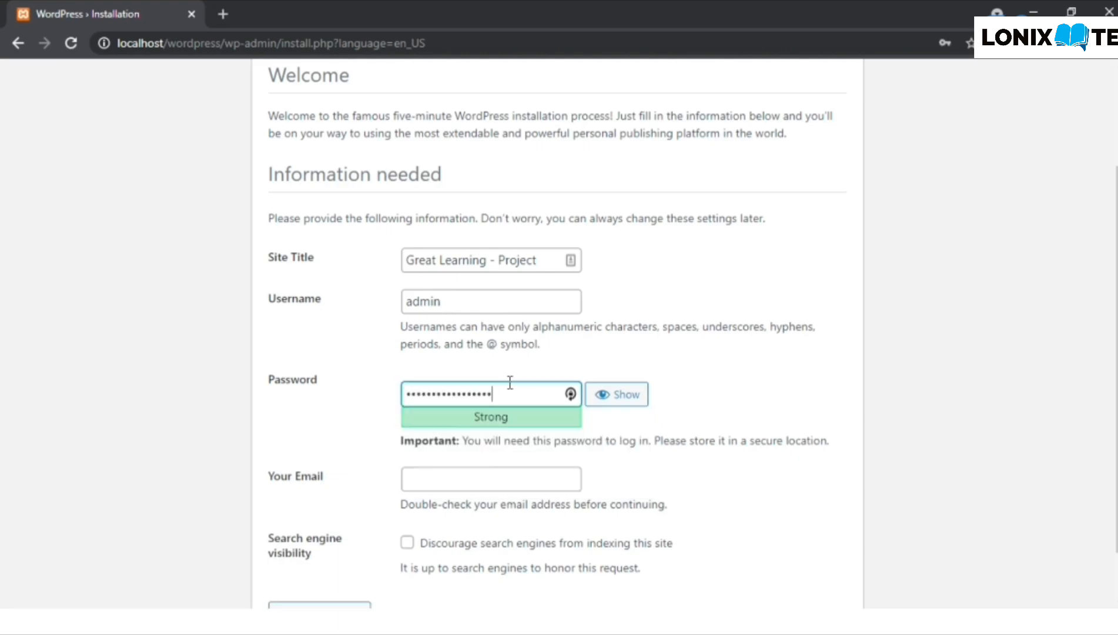
pyautogui.click(632, 398)
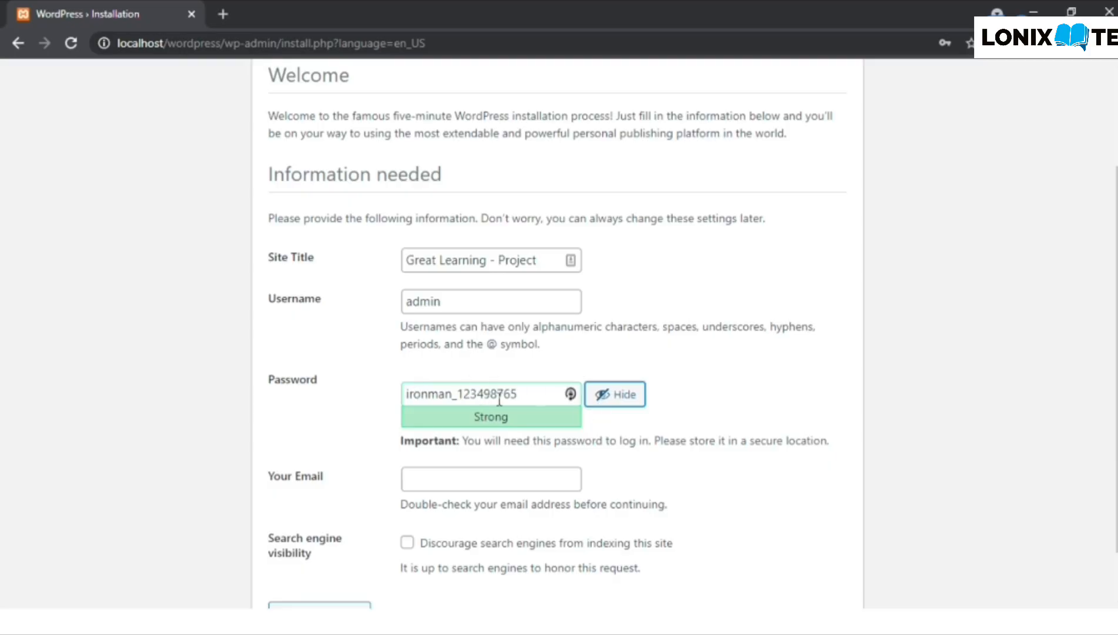
pyautogui.click(633, 408)
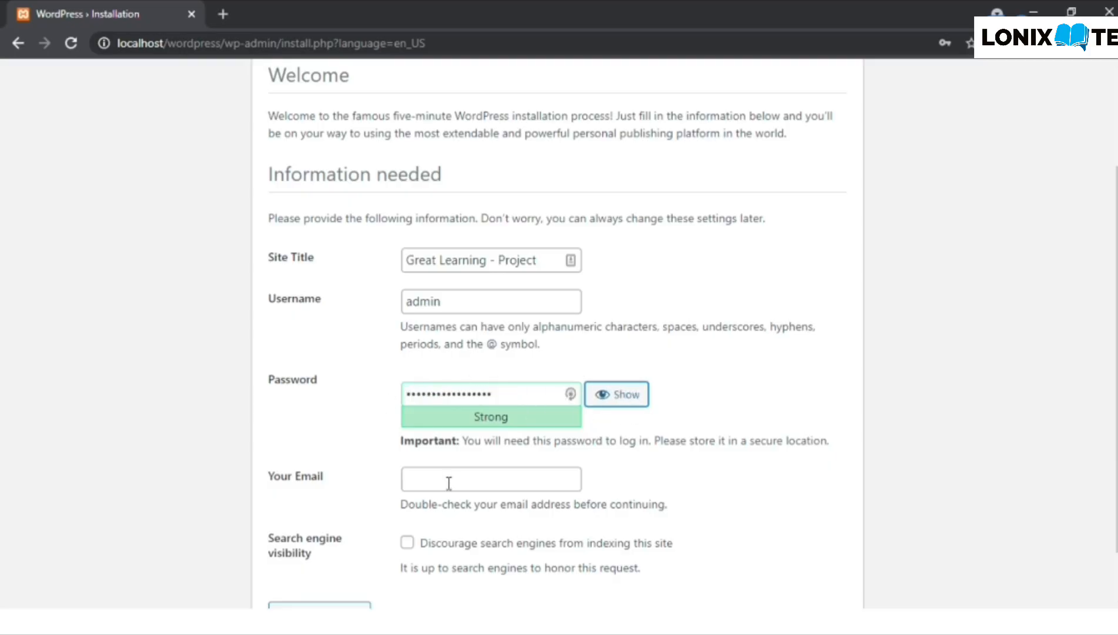
pyautogui.scroll(-1, 447, 482)
# - Enter the admin's e-mail address, tick 'Discourage search engines', and install WordPress
pyautogui.click(442, 415)
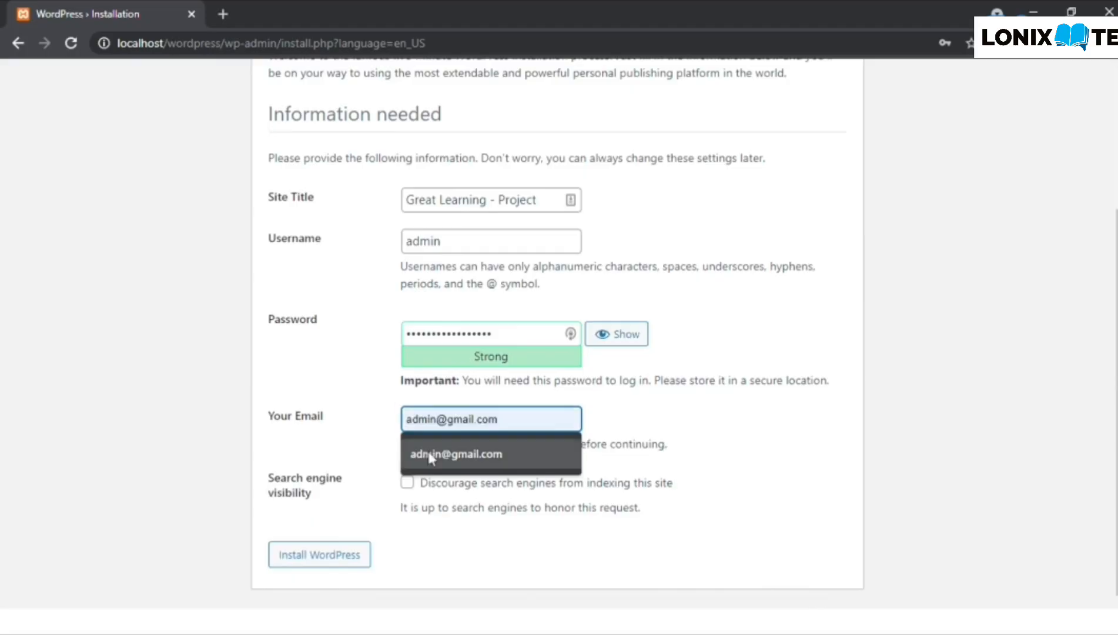
pyautogui.click(431, 457)
pyautogui.doubleClick(445, 419)
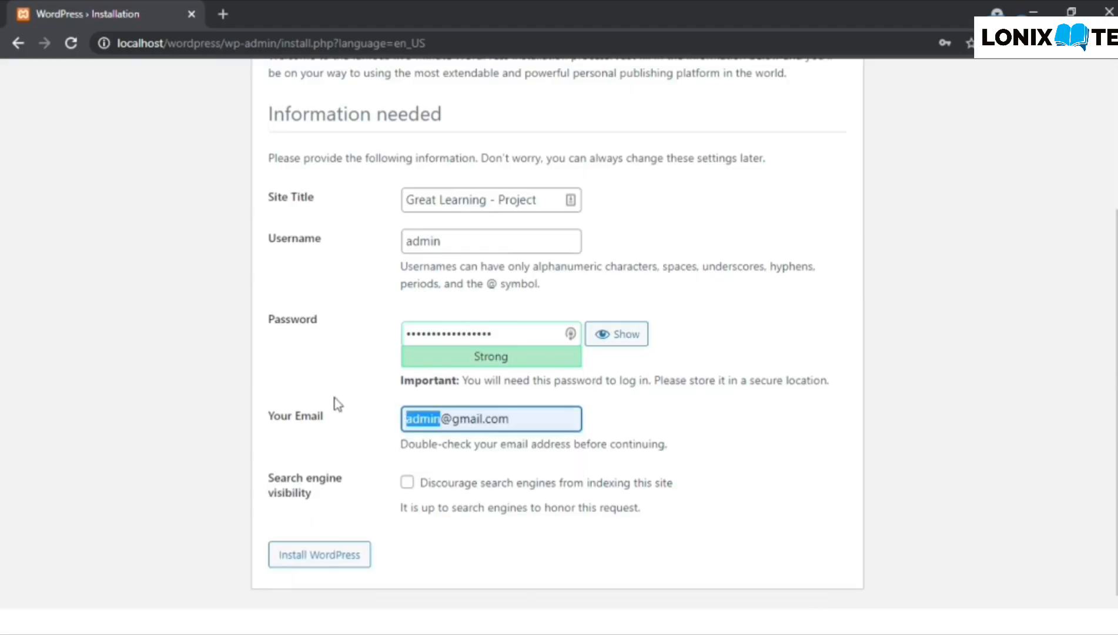
pyautogui.press('BackSpace')
pyautogui.write('ram')
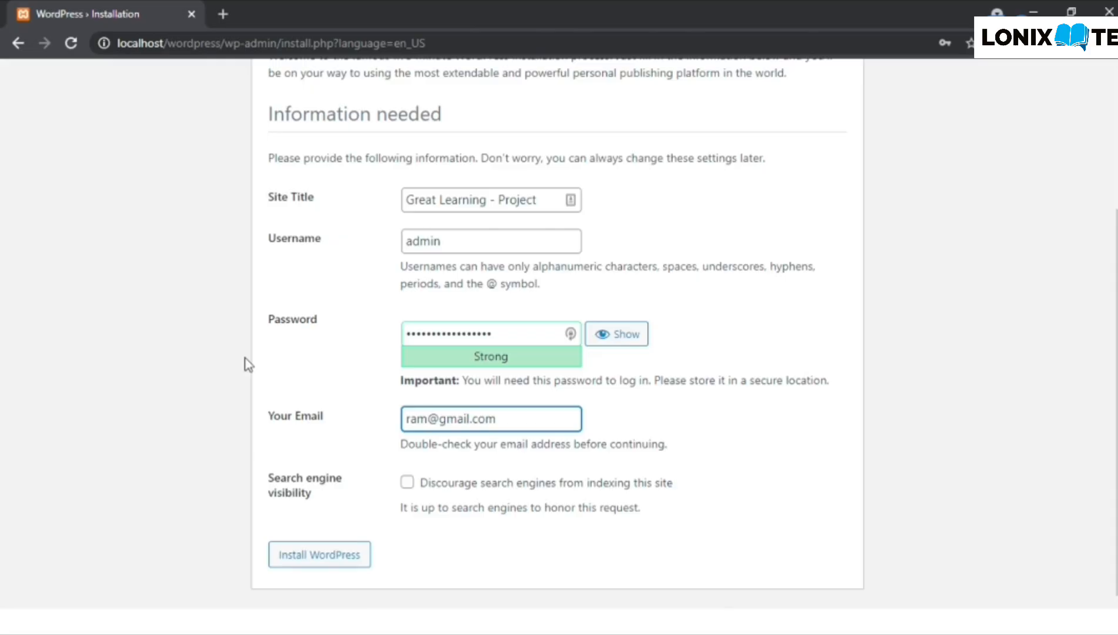
pyautogui.click(408, 484)
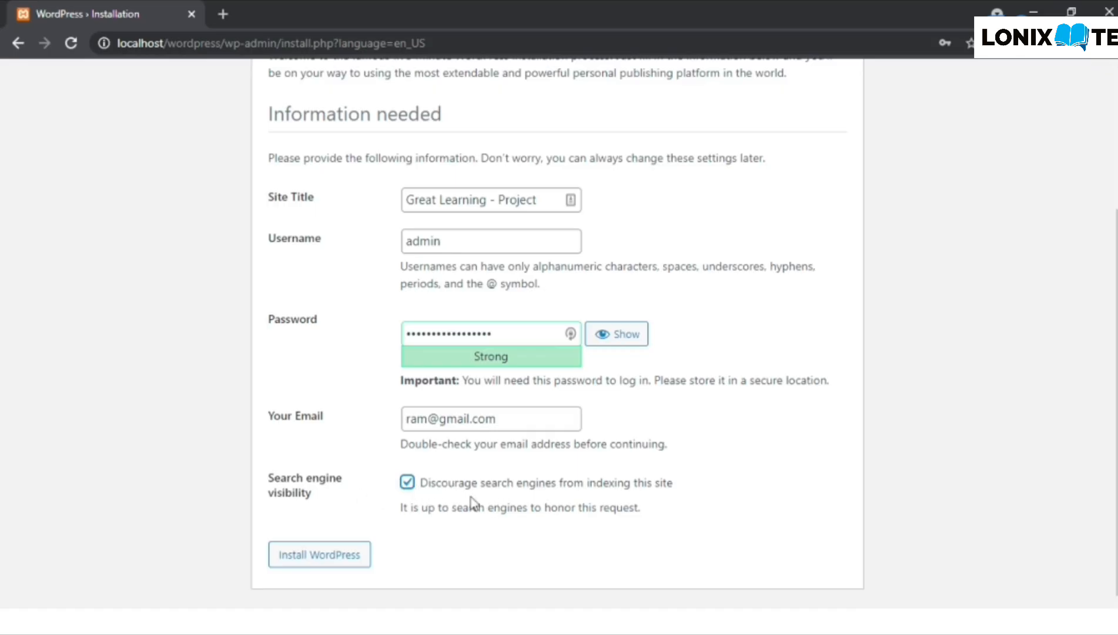
pyautogui.click(313, 560)
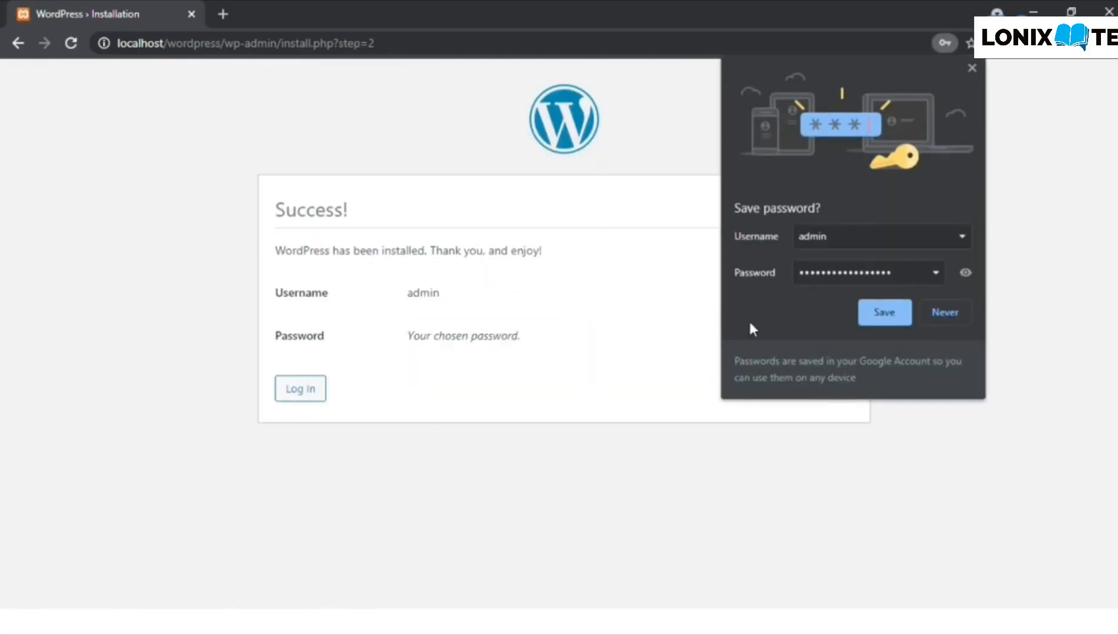
# - Dismiss the save-password prompt, then sign in as admin with Remember Me ticked
pyautogui.click(871, 316)
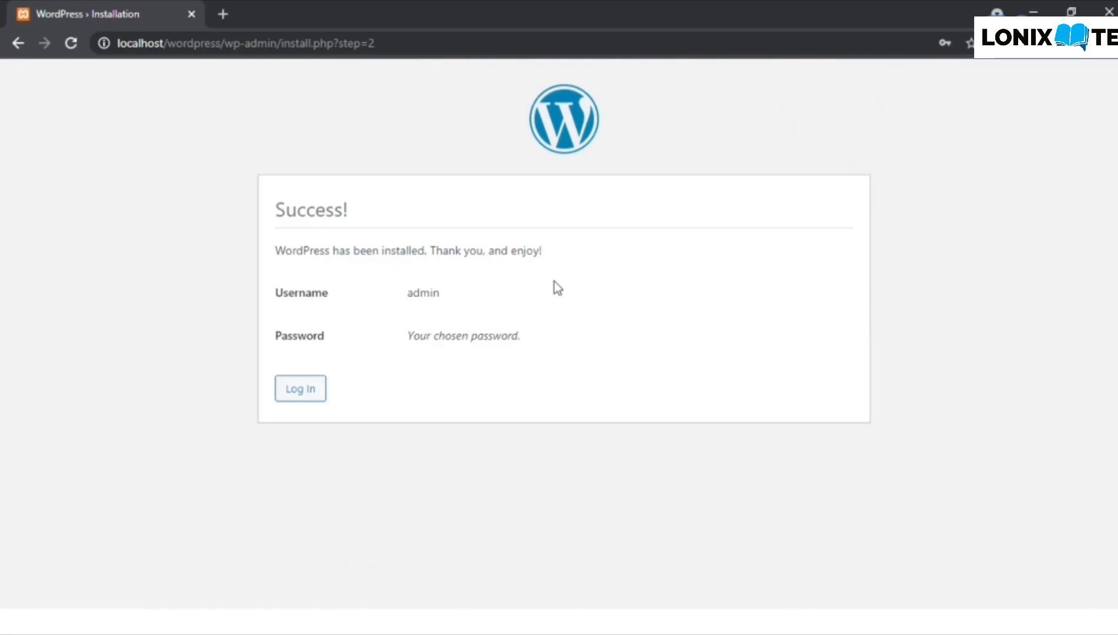
pyautogui.click(325, 388)
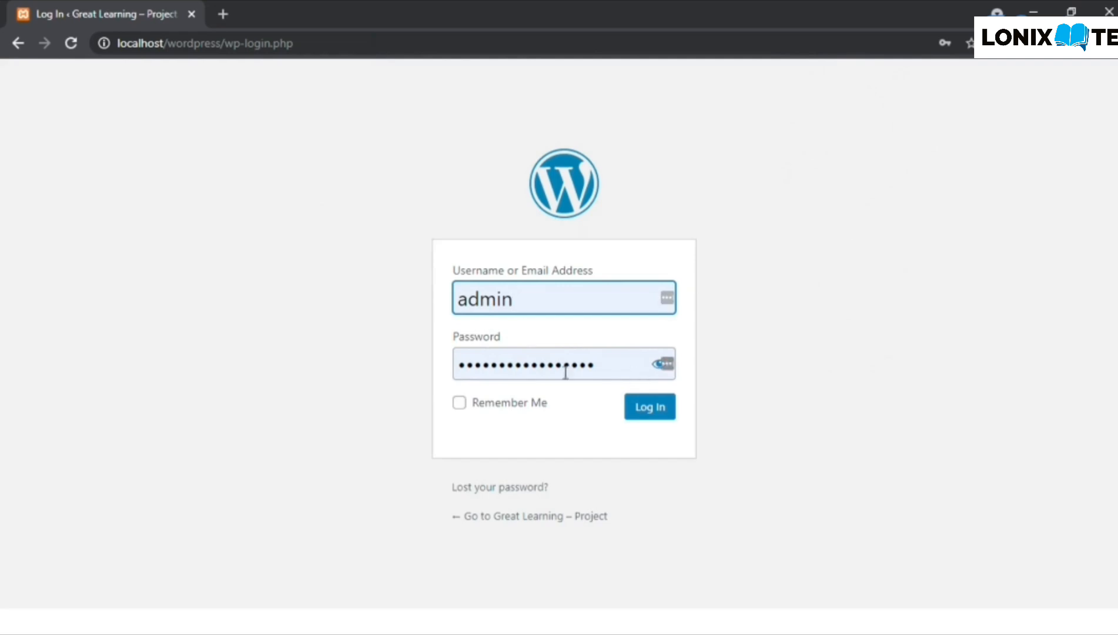
pyautogui.click(460, 405)
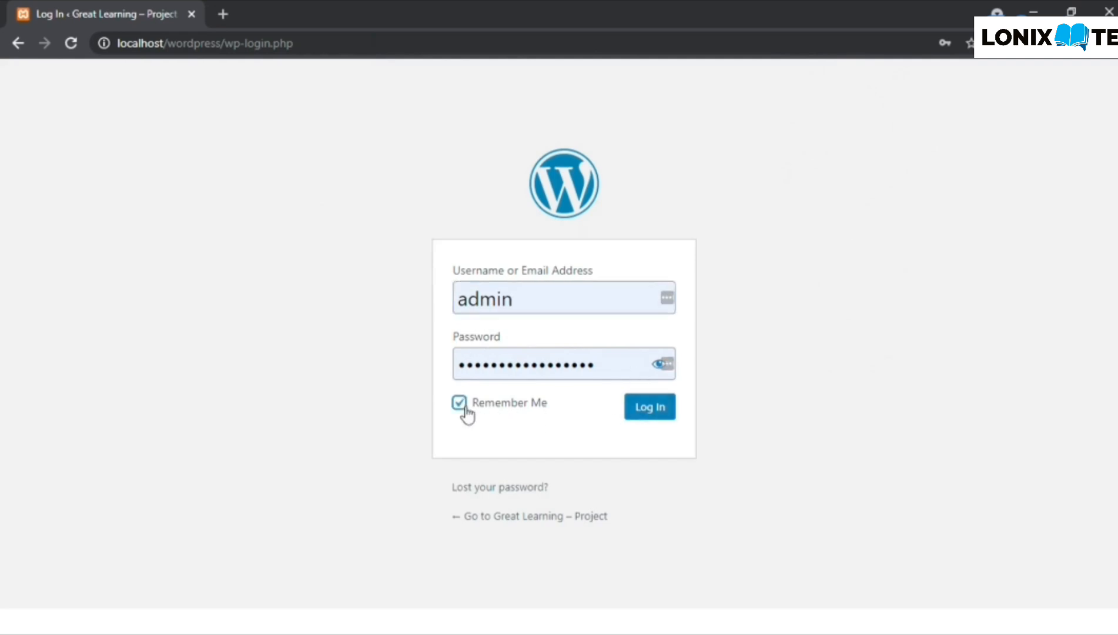
pyautogui.click(665, 412)
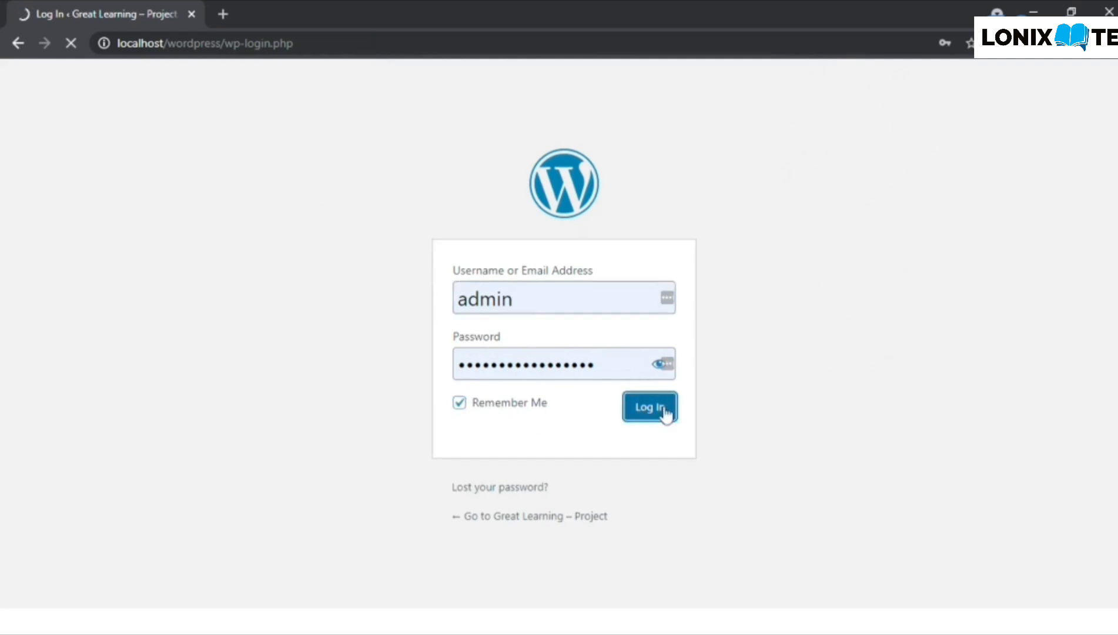